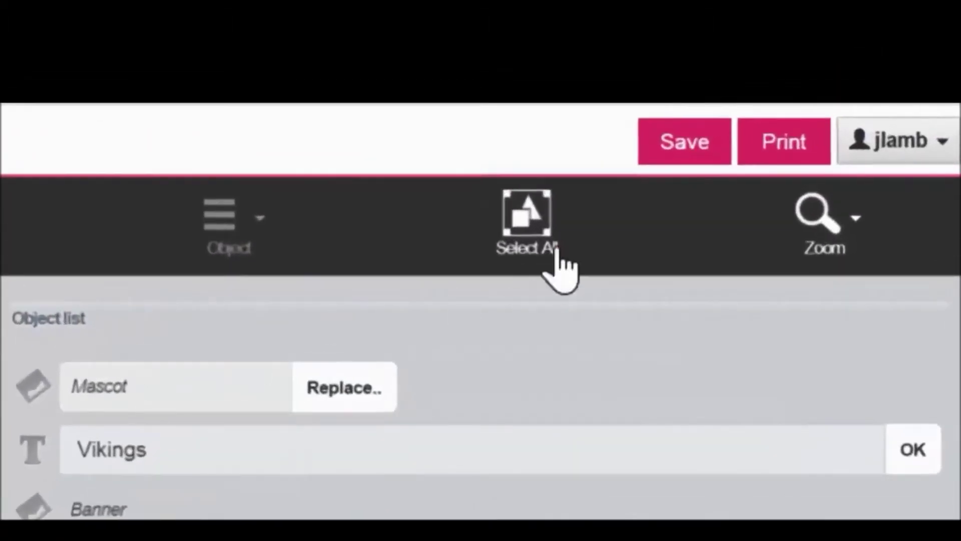
Send the design to print with the filename Vikings and the product bleed line included, and open its print settings.
left_click(762, 149)
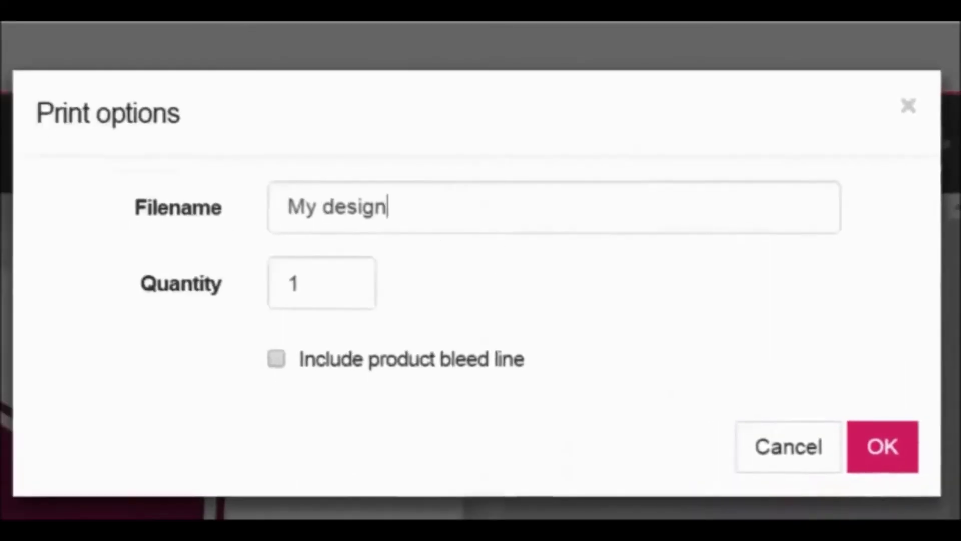
left_click_drag(401, 206, 256, 203)
type("Vik")
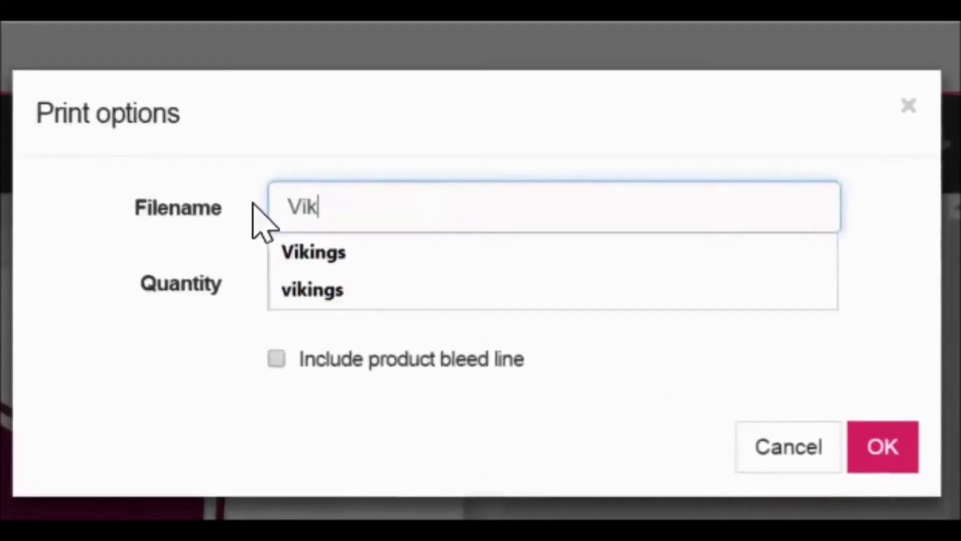
type("ings")
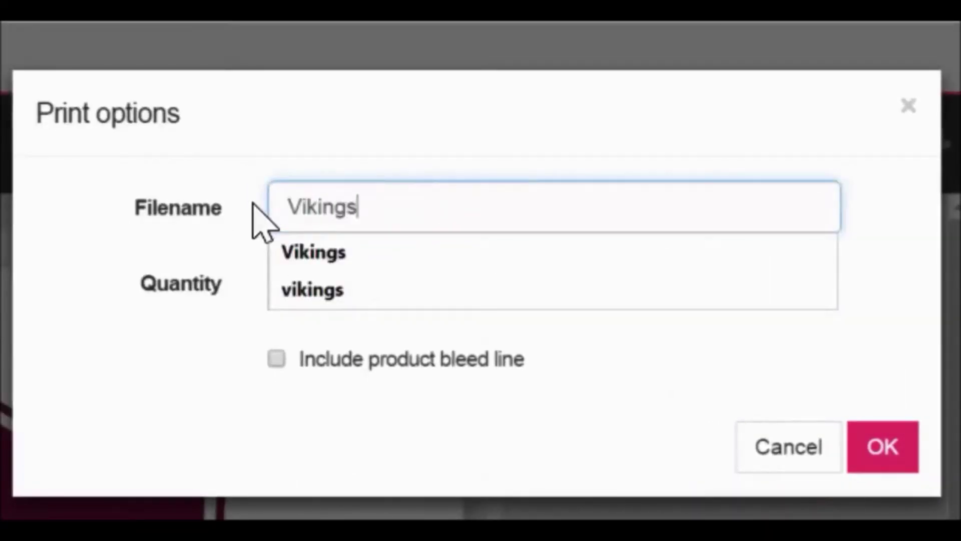
key("Escape")
left_click(307, 425)
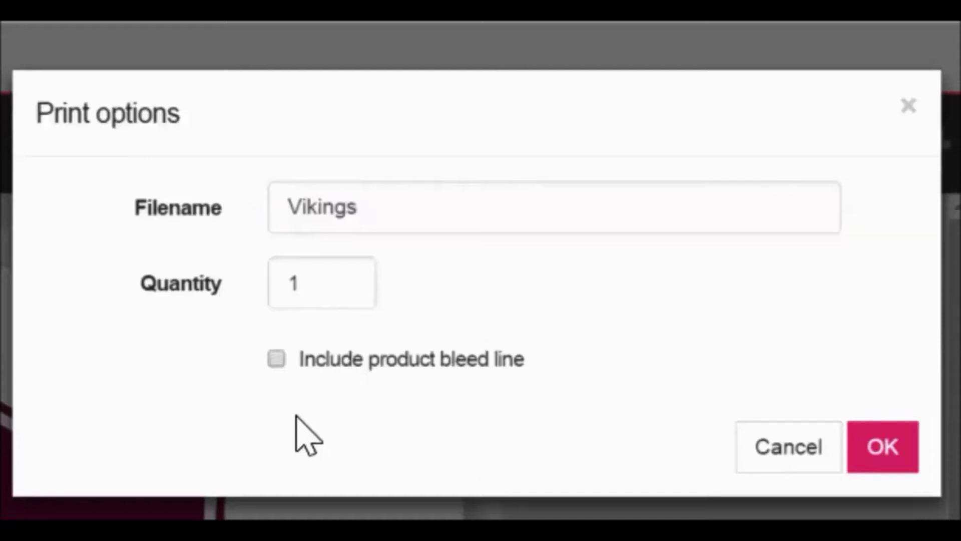
left_click(277, 359)
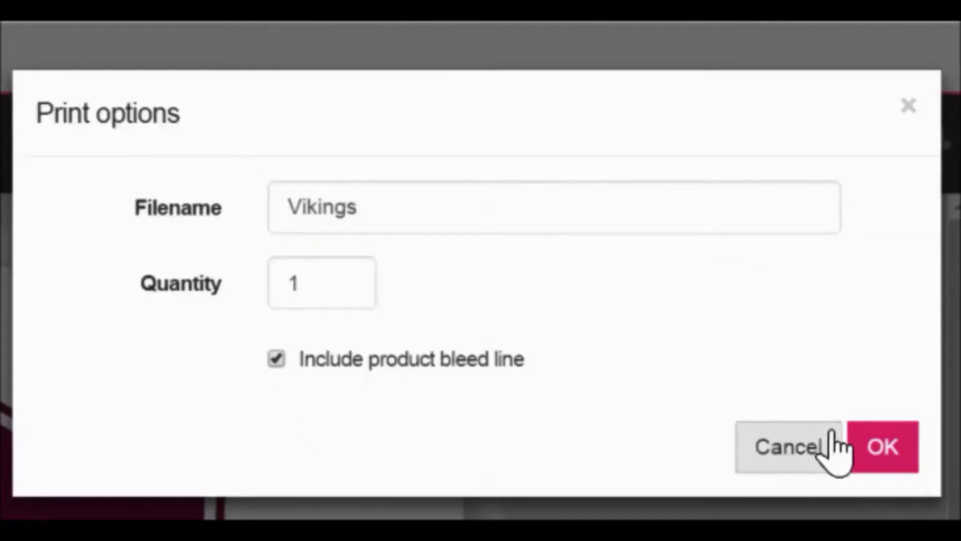
left_click(896, 458)
left_click(184, 215)
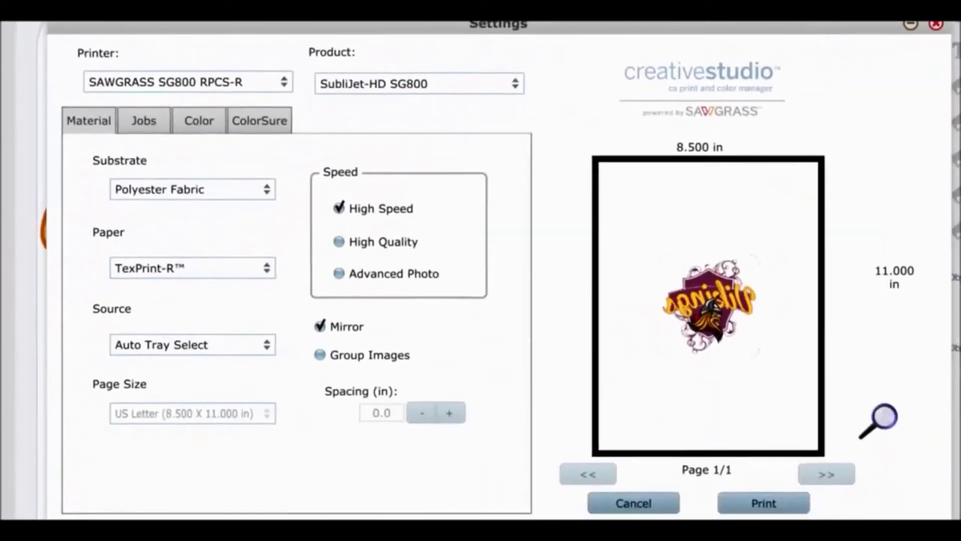
Set the printer to MUTOH VJ-628 (2) with SubliJet-HD VJ628 ProPhoto as the product.
left_click(284, 86)
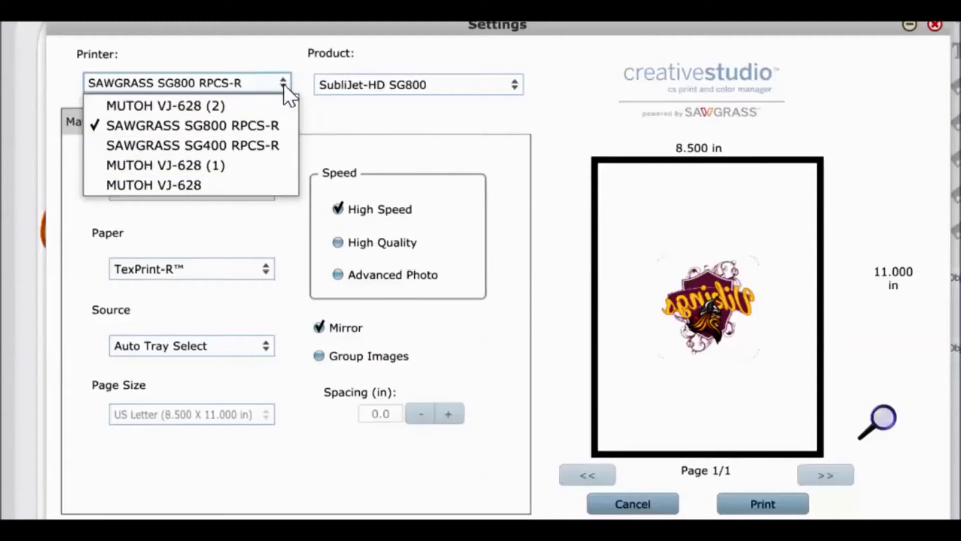
left_click(264, 84)
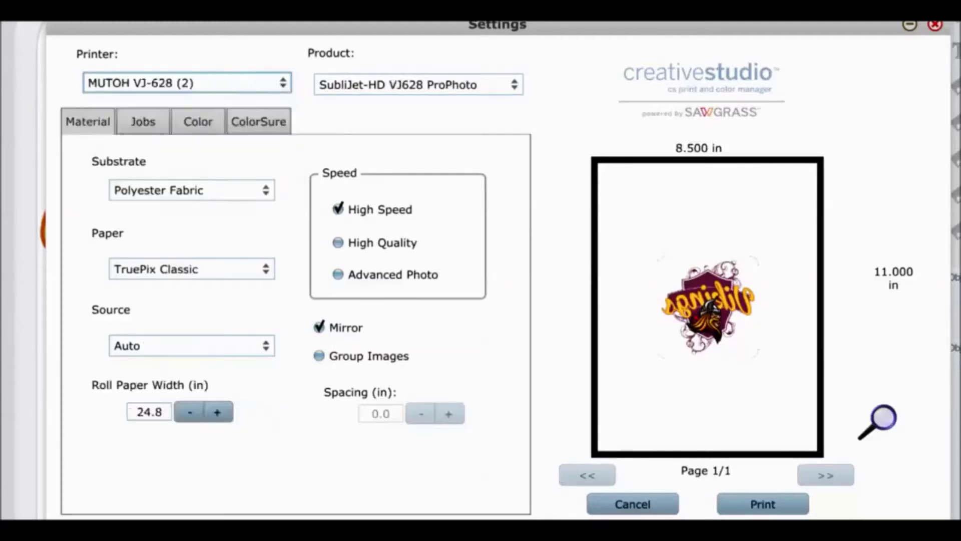
left_click(516, 90)
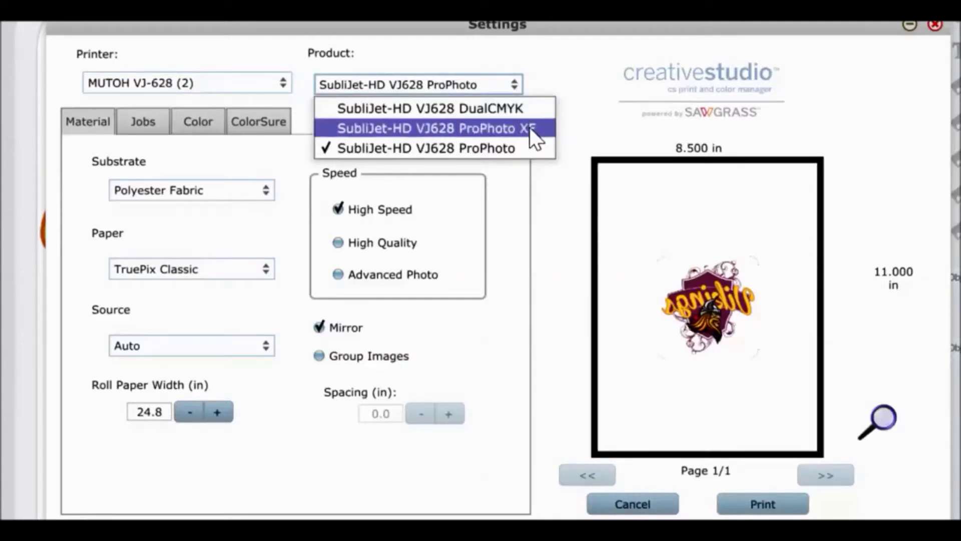
left_click(512, 150)
Alternate between the SAWGRASS SG800 RPCS-R and MUTOH VJ-628 (2) printers to compare their page settings, ending on SAWGRASS SG800 RPCS-R.
left_click(283, 84)
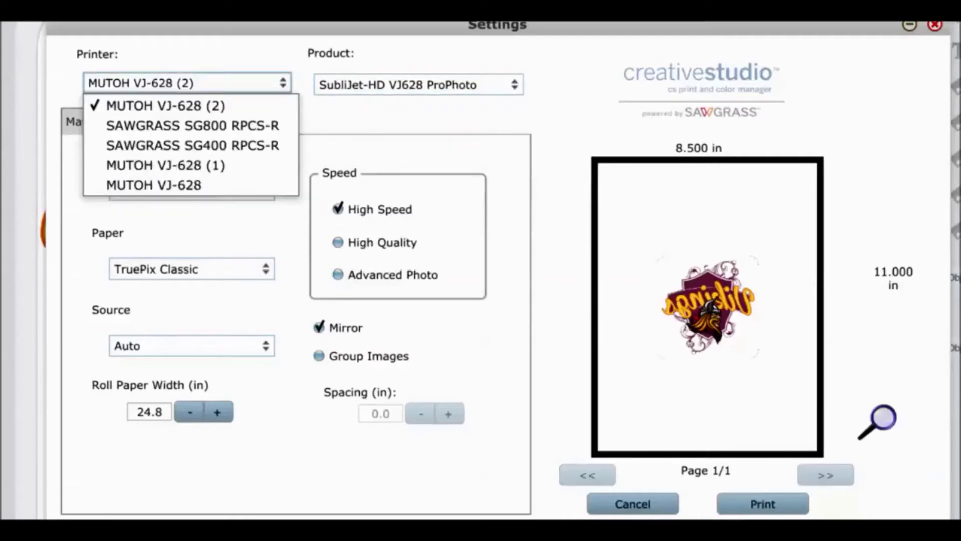
left_click(255, 123)
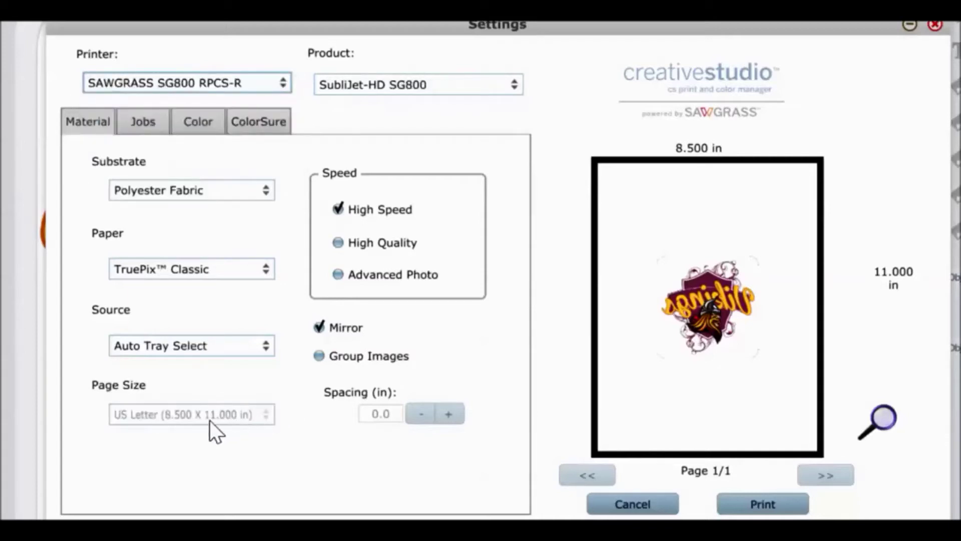
left_click(283, 83)
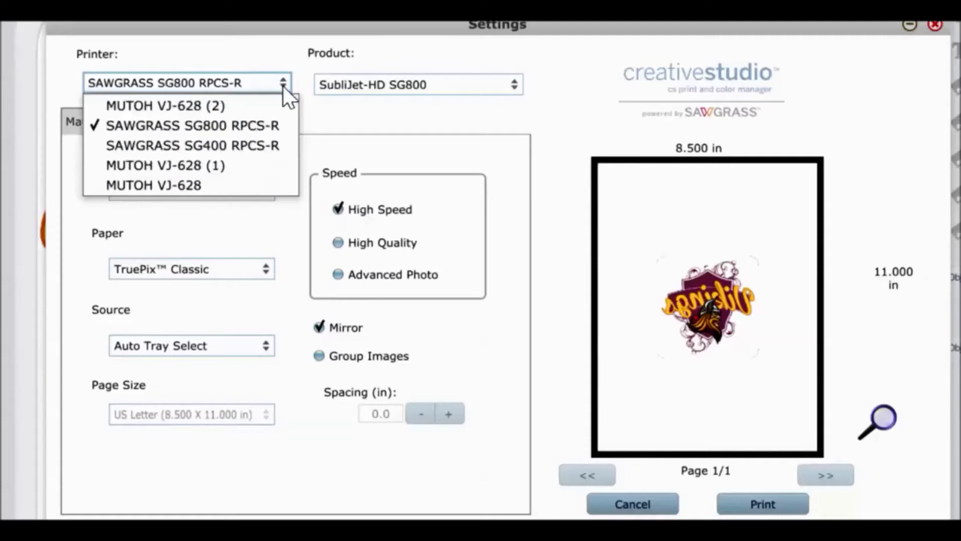
key("Escape")
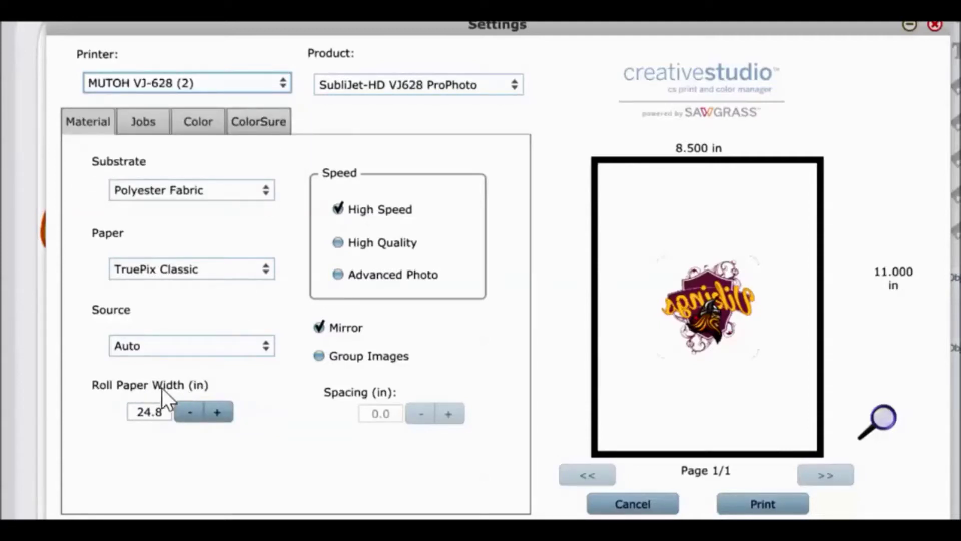
left_click(282, 83)
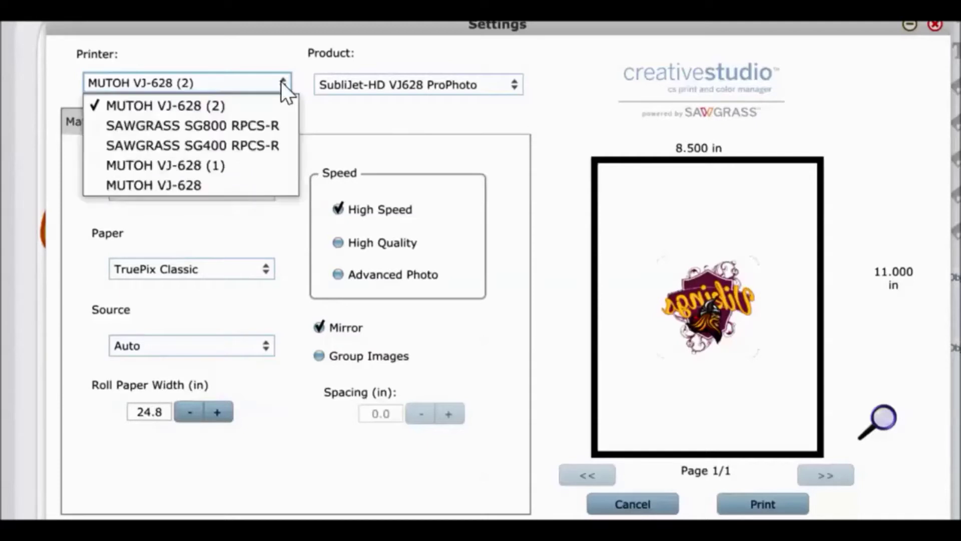
left_click(230, 125)
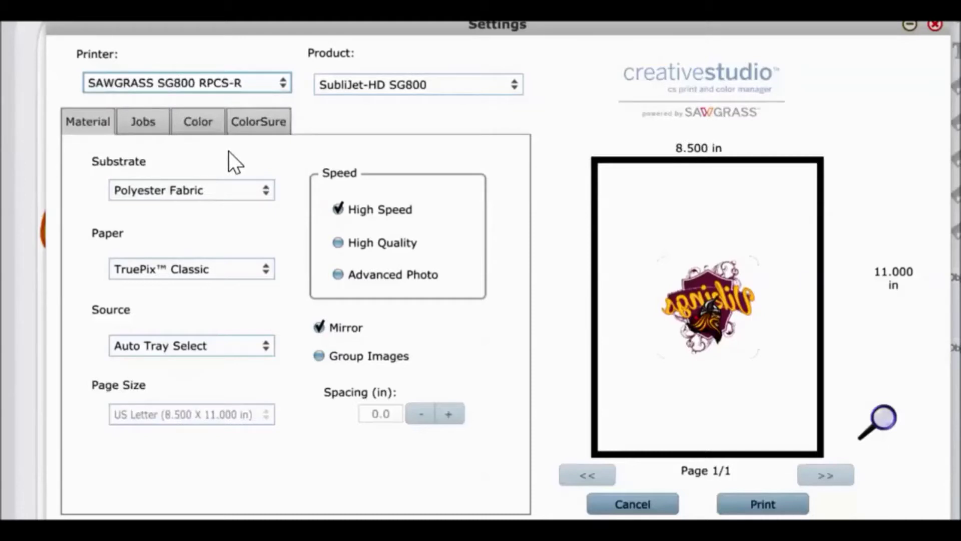
Set the substrate to Unisub Products and the paper to TexPrint-R.
left_click(265, 190)
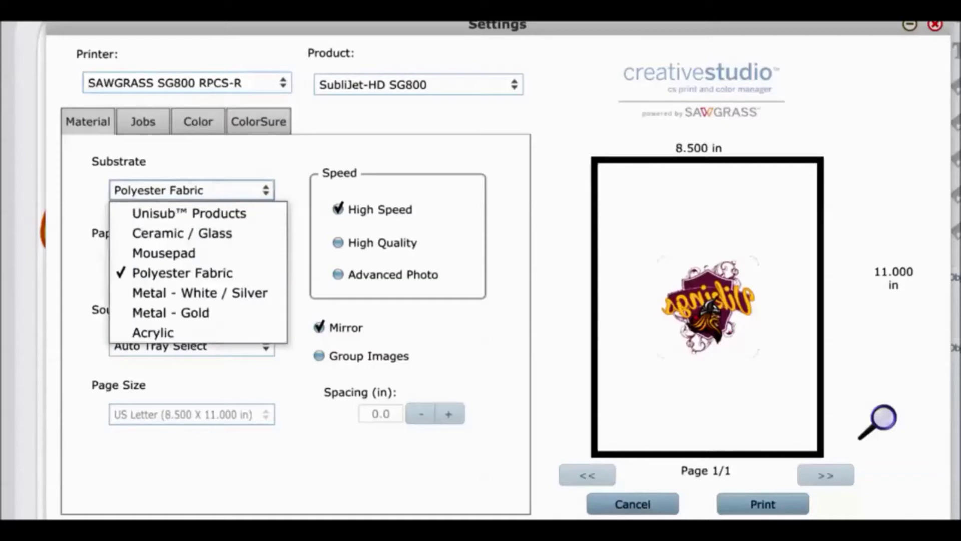
left_click(246, 214)
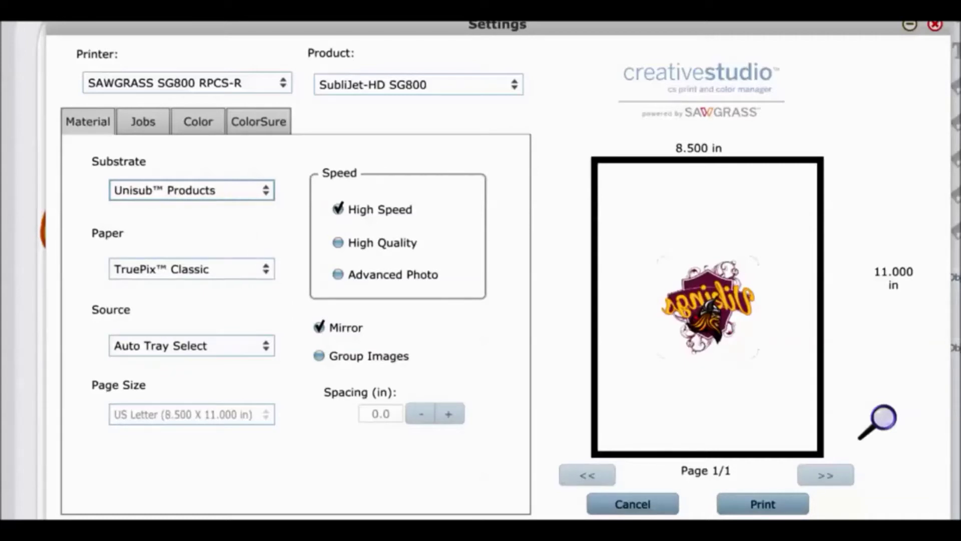
left_click(265, 270)
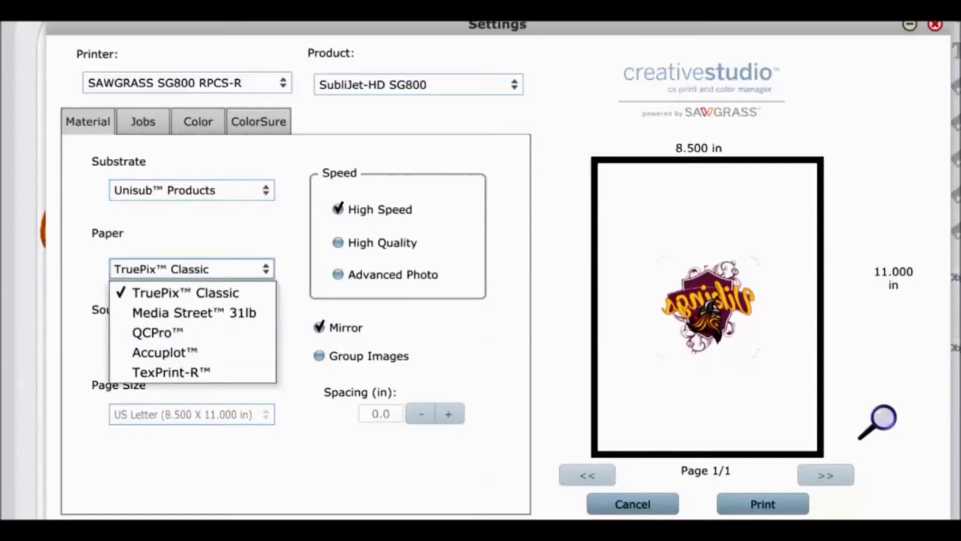
left_click(230, 365)
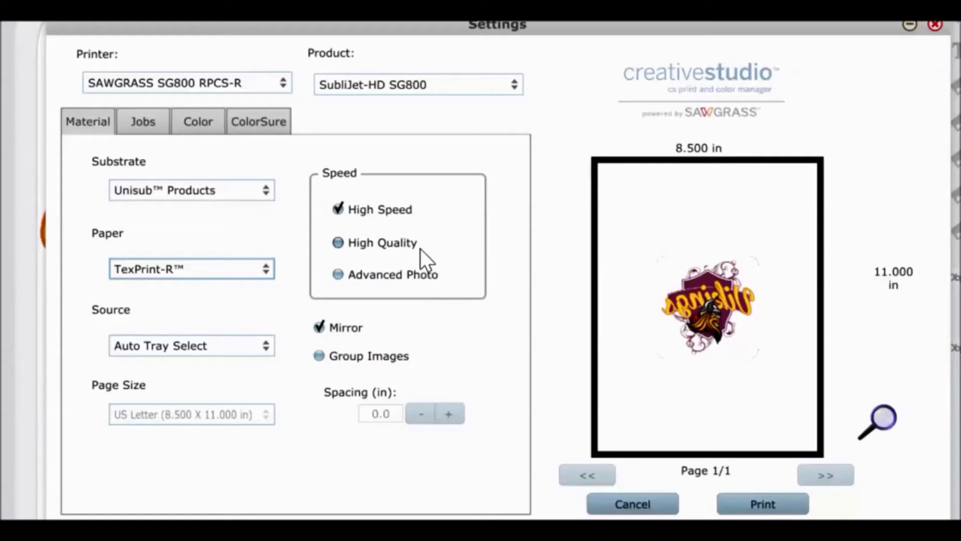
Set the print speed to High Quality and check which substrates it offers.
left_click(338, 244)
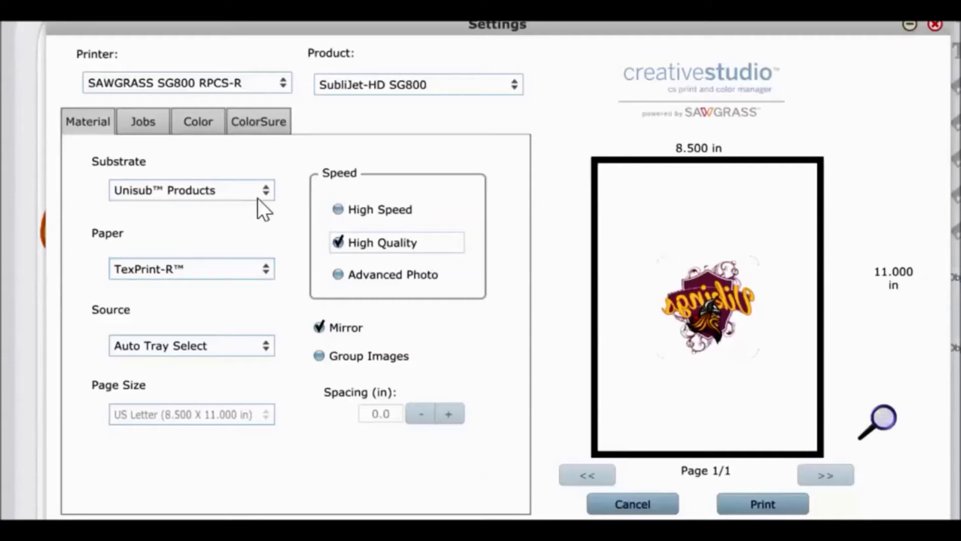
left_click(192, 190)
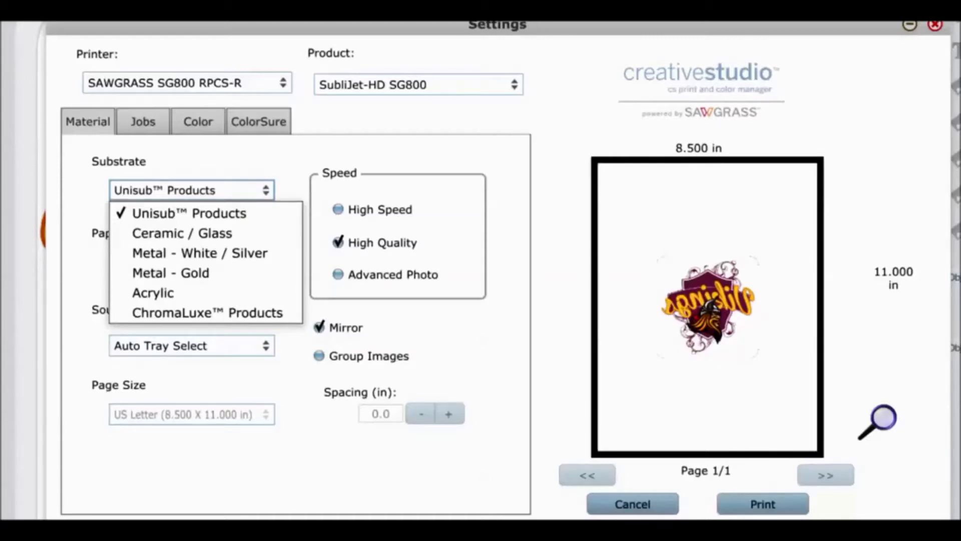
left_click(266, 190)
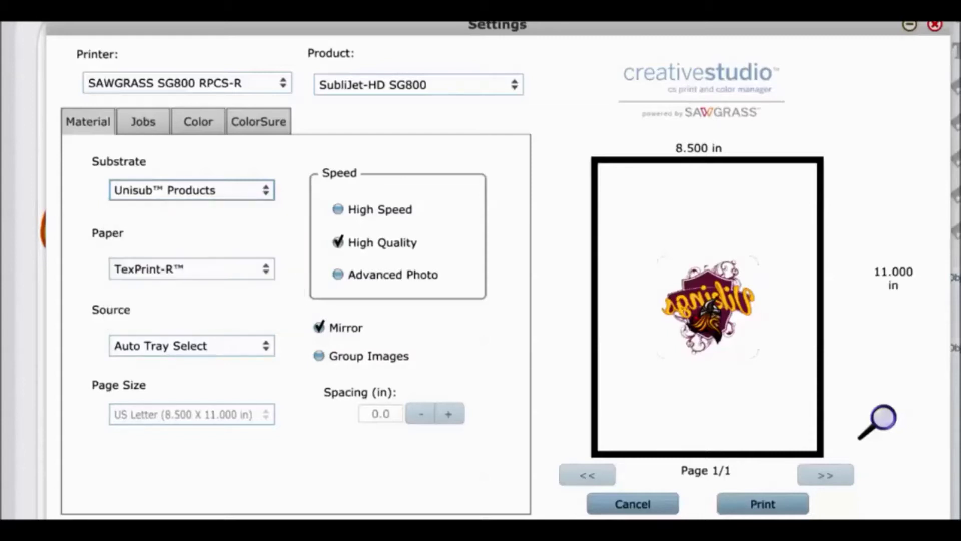
Set the print speed to Advanced Photo with ChromaLuxe Products as the substrate.
left_click(338, 274)
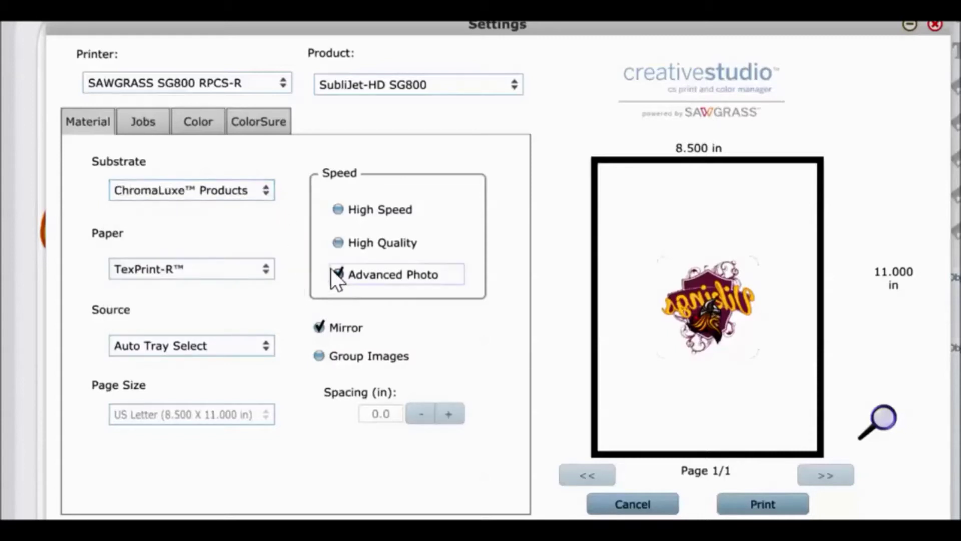
left_click(267, 190)
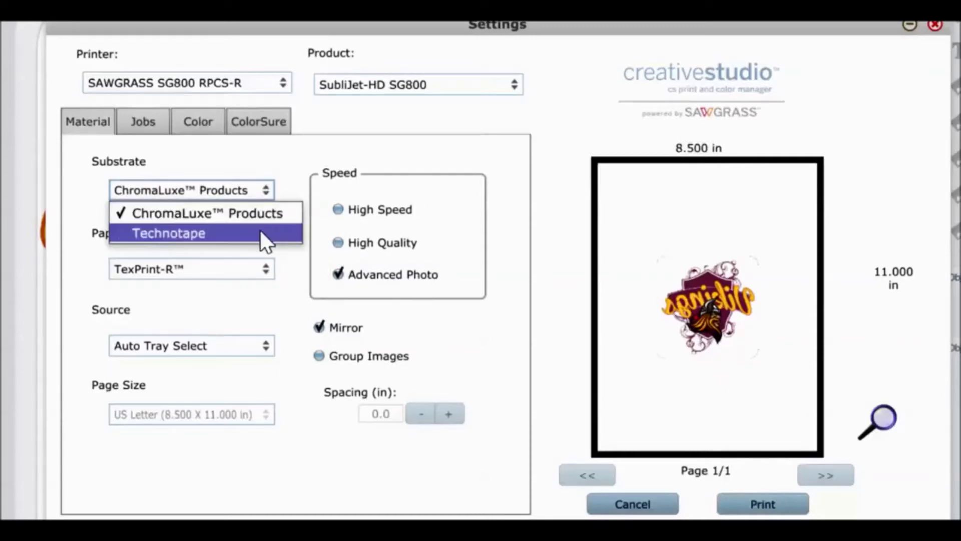
left_click(261, 213)
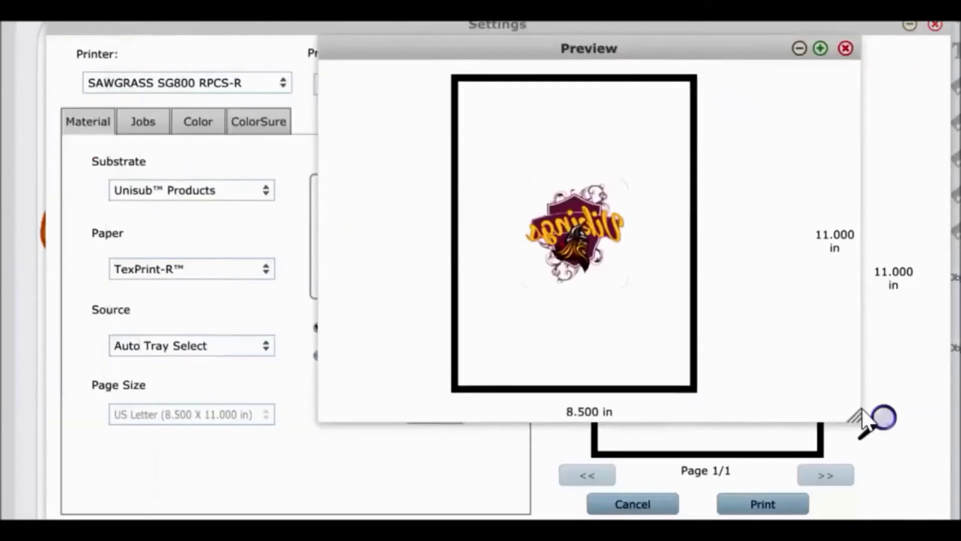
Preview the print page enlarged, and set the color mode to Graphic.
left_click(882, 419)
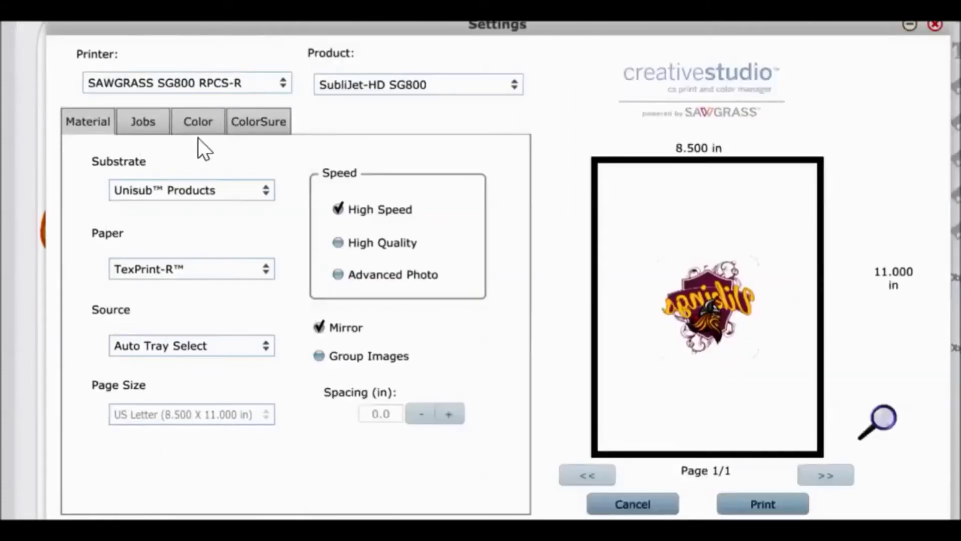
left_click(198, 120)
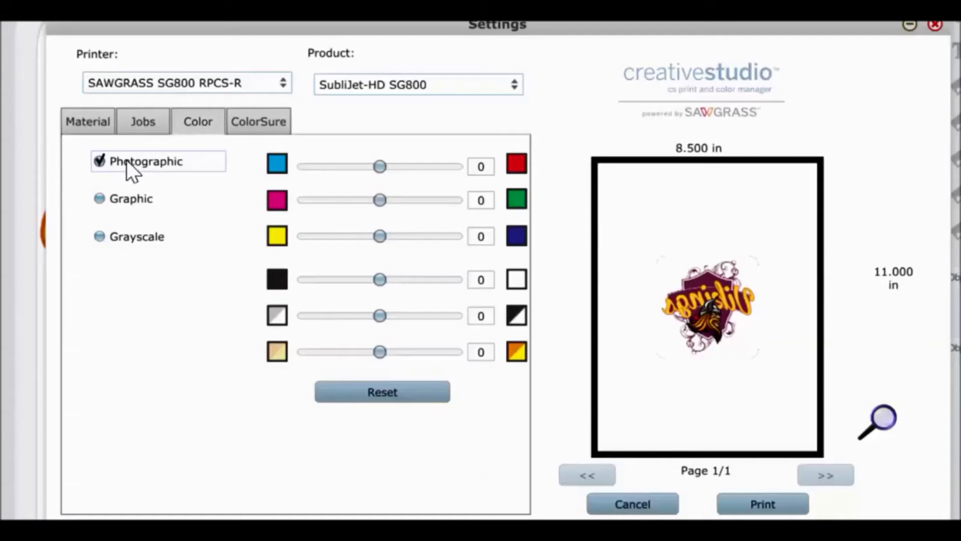
left_click(99, 197)
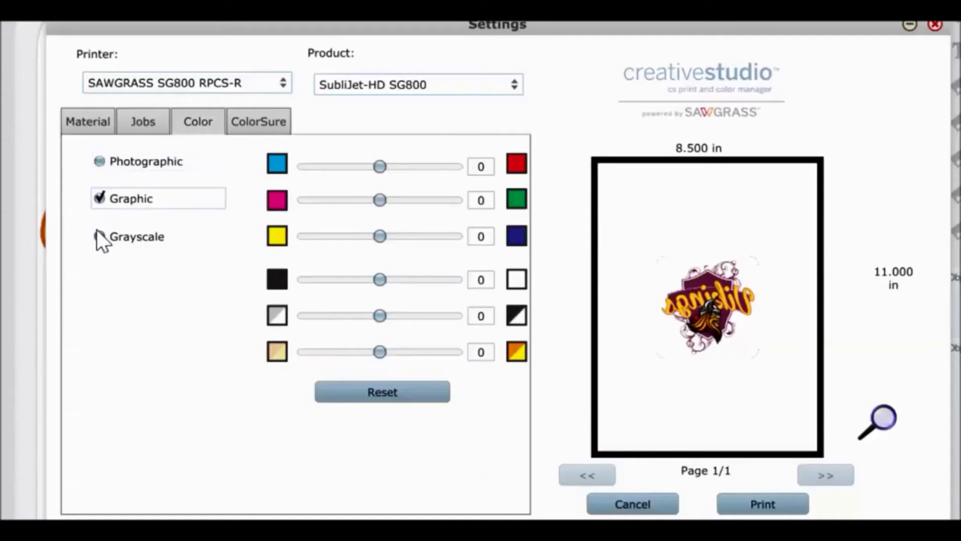
left_click(102, 199)
Set the cyan-to-red color balance to 2, and reset the color adjustments.
left_click_drag(380, 166, 383, 170)
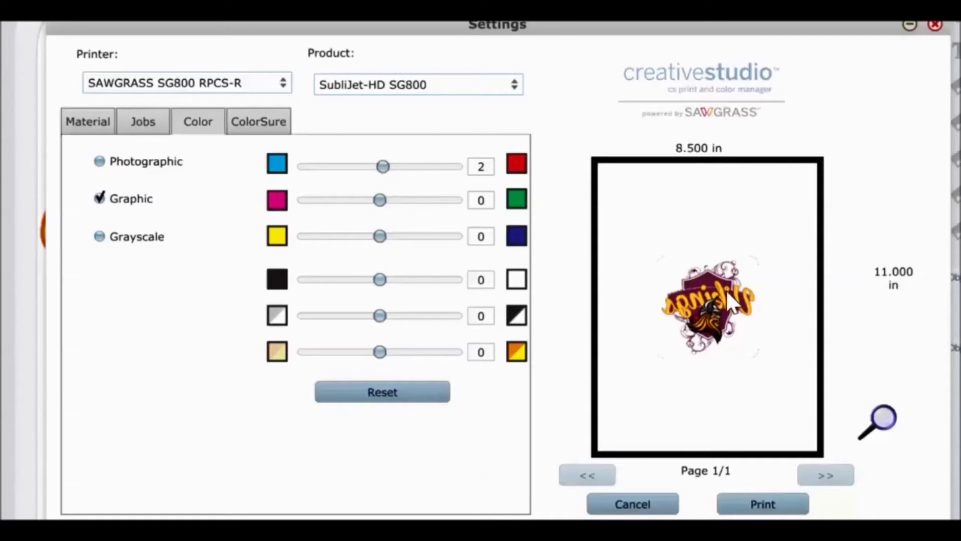
left_click(386, 391)
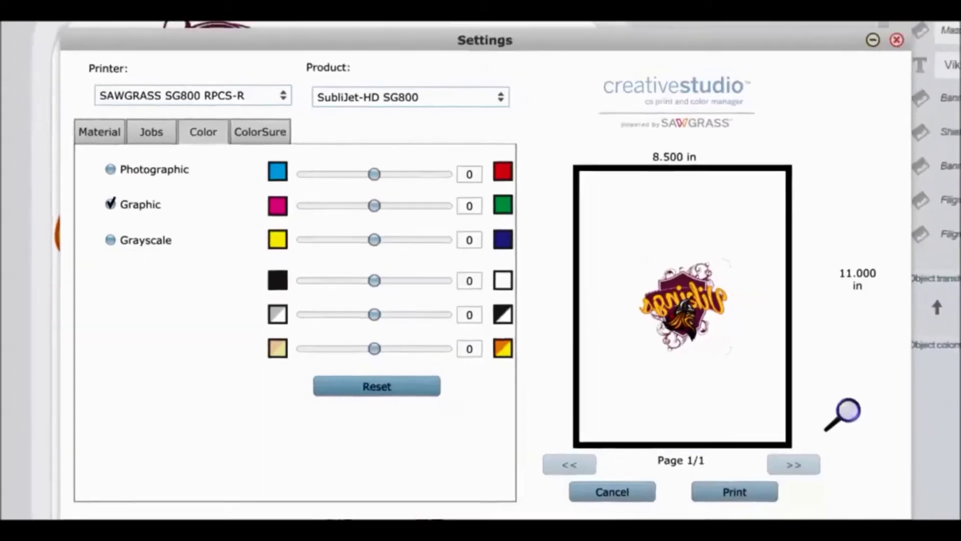
Close the print settings and open the Administration area to review its list of jobs.
left_click(935, 25)
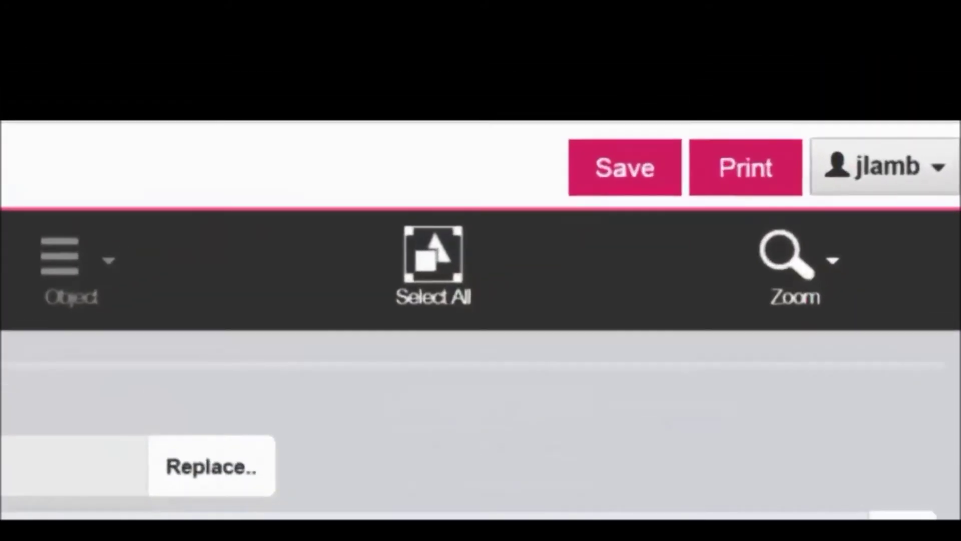
left_click(901, 165)
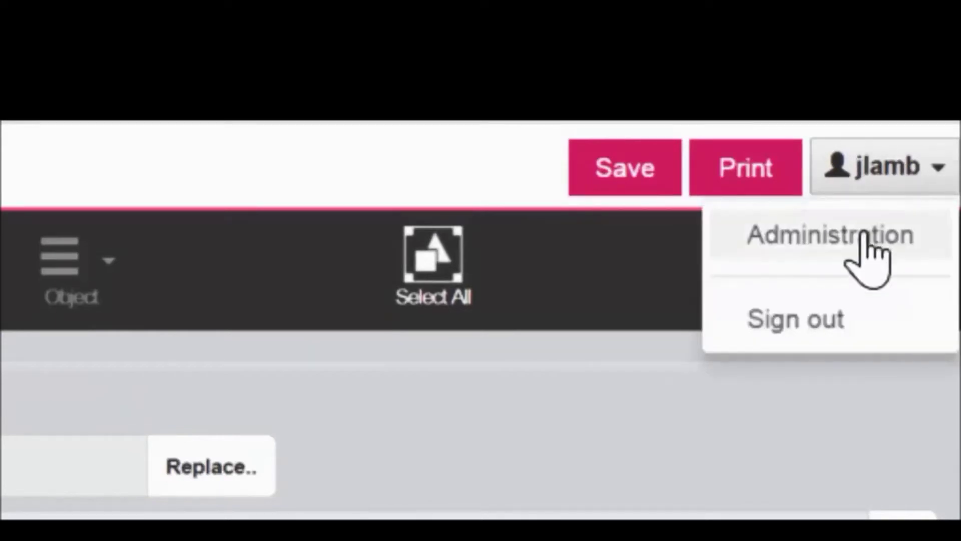
left_click(870, 252)
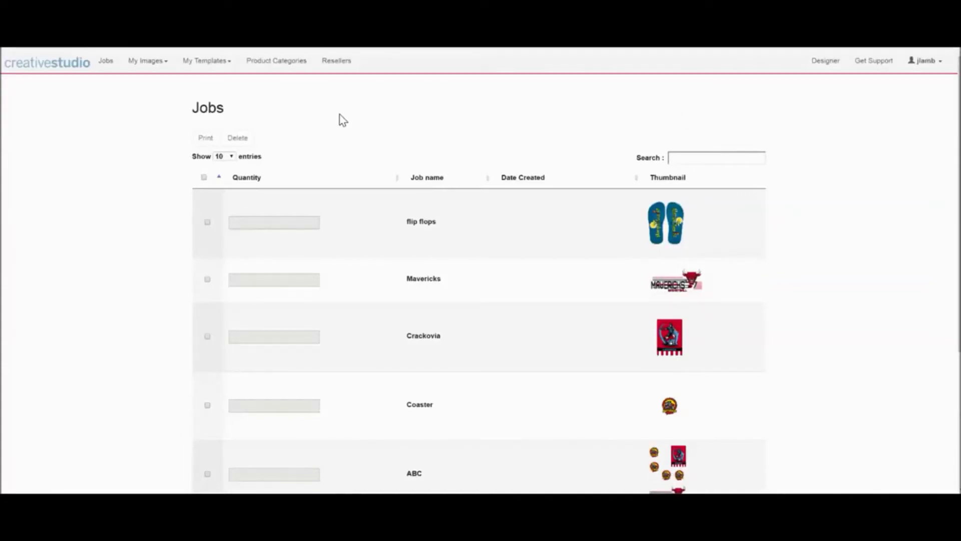
scroll(343, 120, "down", 2)
scroll(342, 120, "down", 2)
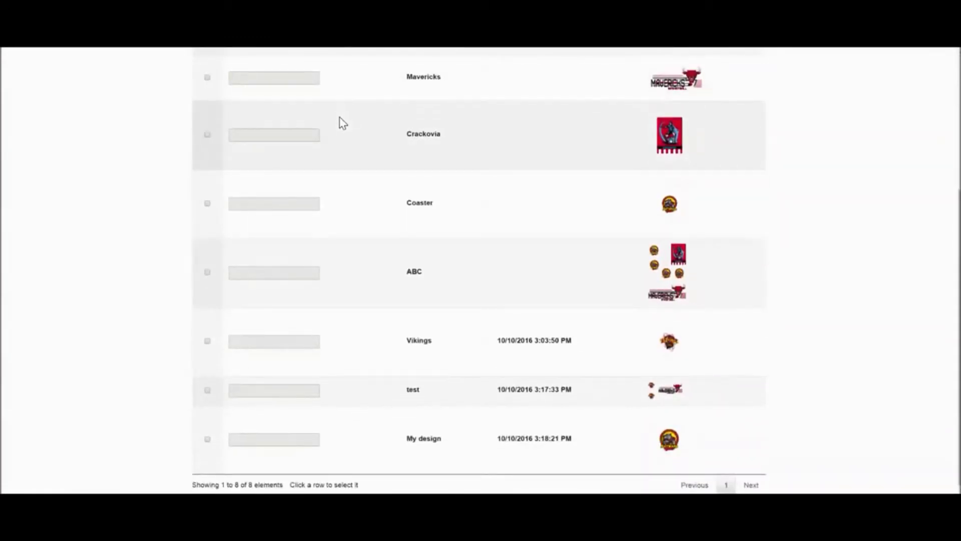
scroll(342, 123, "up", 4)
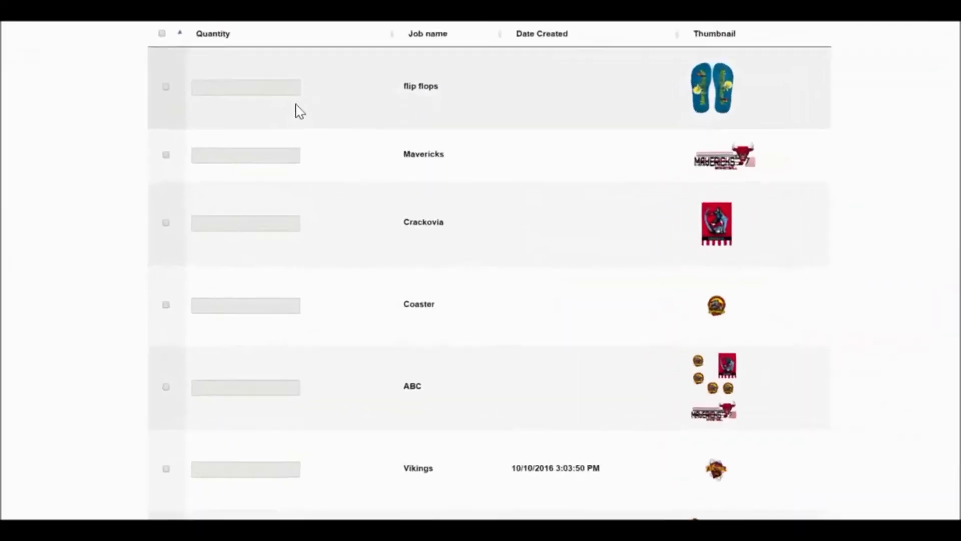
Select the Mavericks job for printing and set its quantity to 2.
left_click(31, 79)
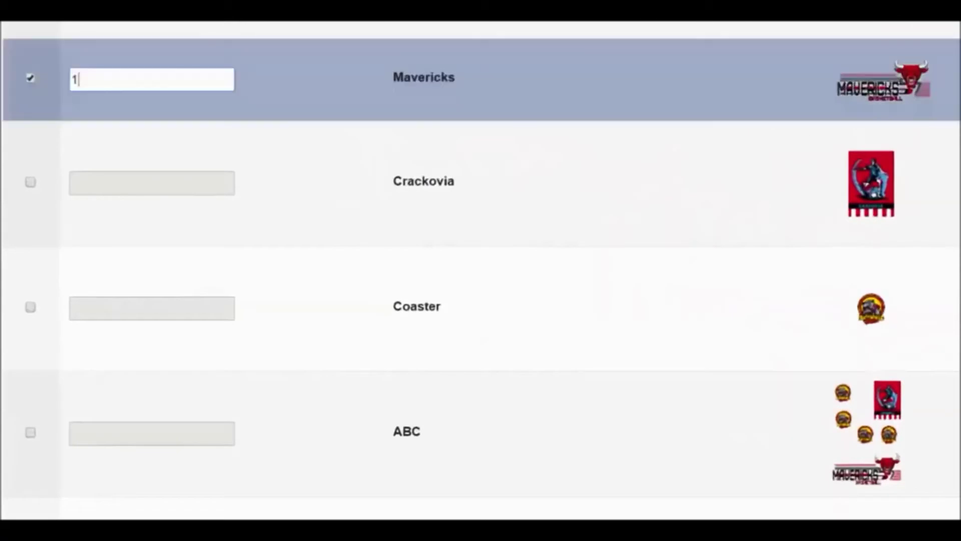
double_click(106, 80)
type("2")
left_click(77, 98)
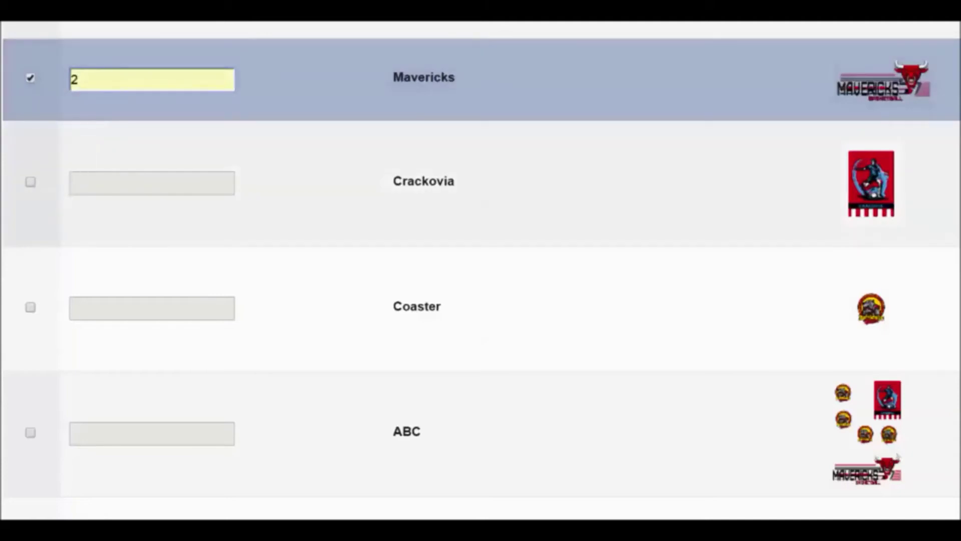
Add the Crackovia job with a quantity of 4 and the Coaster job with a quantity of 6.
left_click(31, 182)
double_click(77, 184)
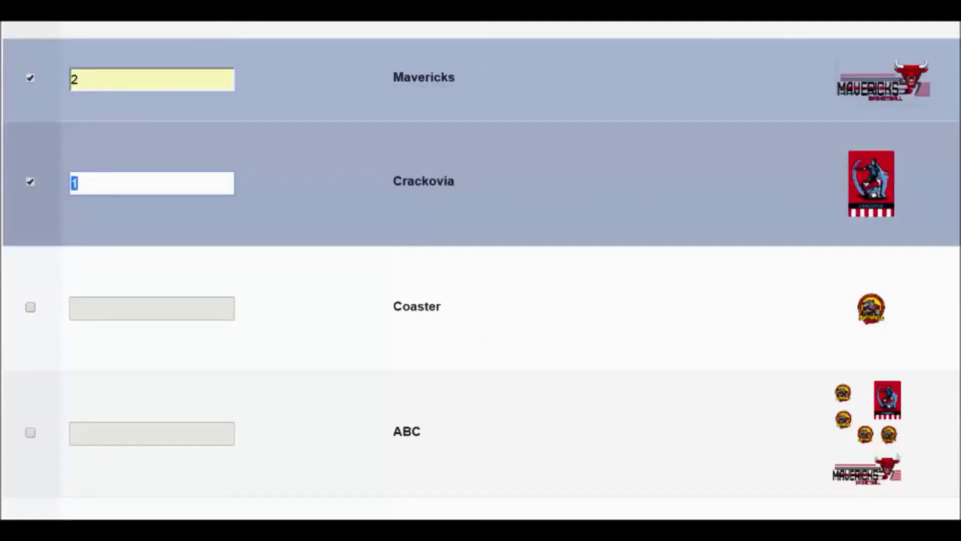
type("4")
left_click(30, 308)
double_click(80, 311)
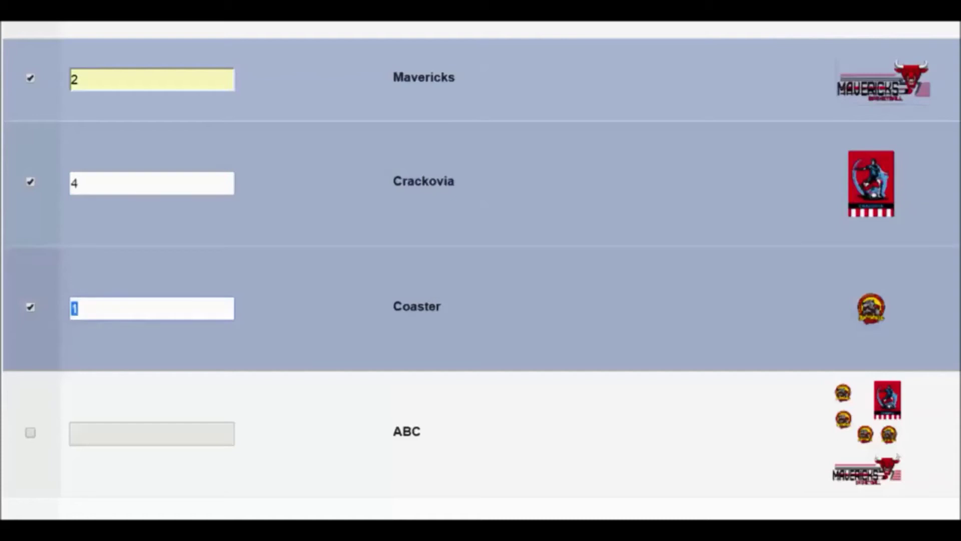
left_click(85, 335)
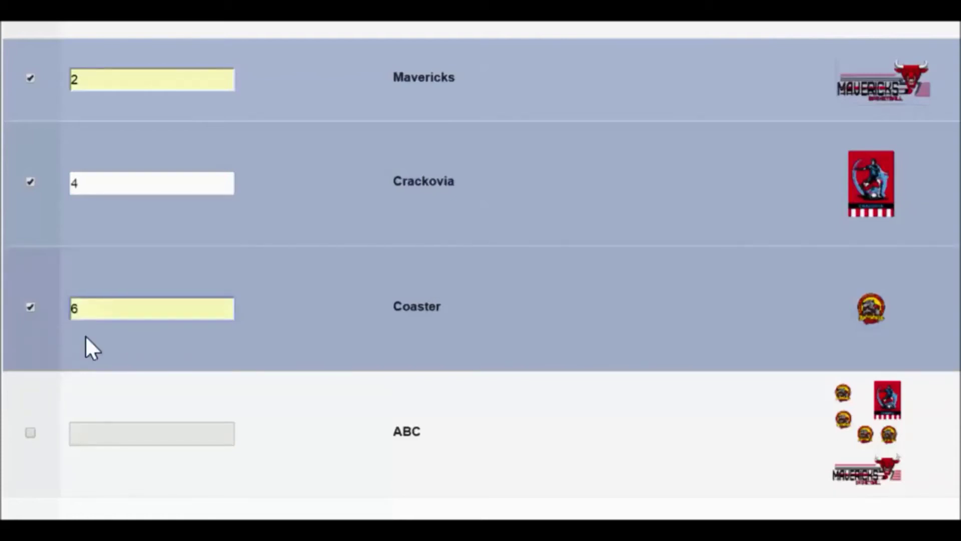
Add the Vikings job with a quantity of 4, and open the print settings for the selected jobs.
scroll(83, 354, "down", 3)
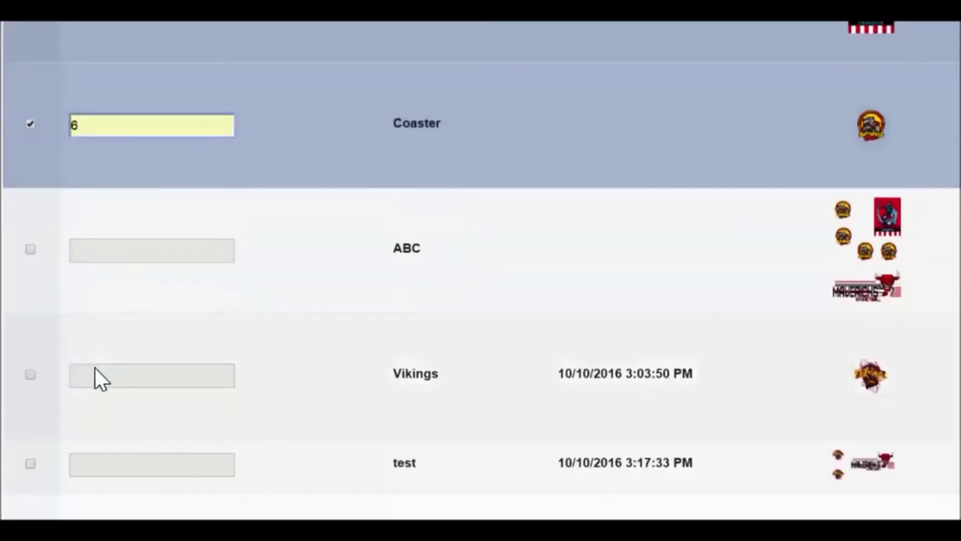
left_click(27, 373)
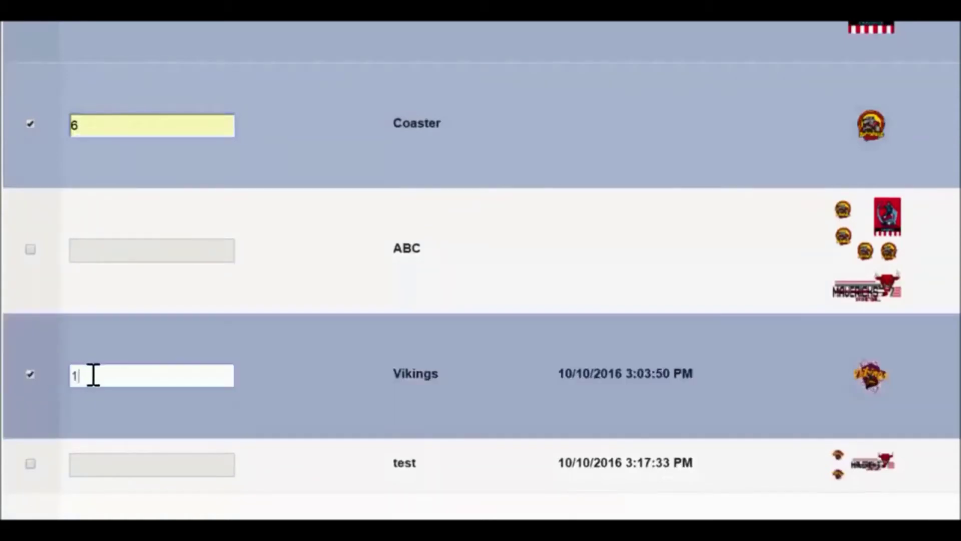
left_click(80, 375)
type("4")
left_click_drag(95, 386, 74, 378)
type("4")
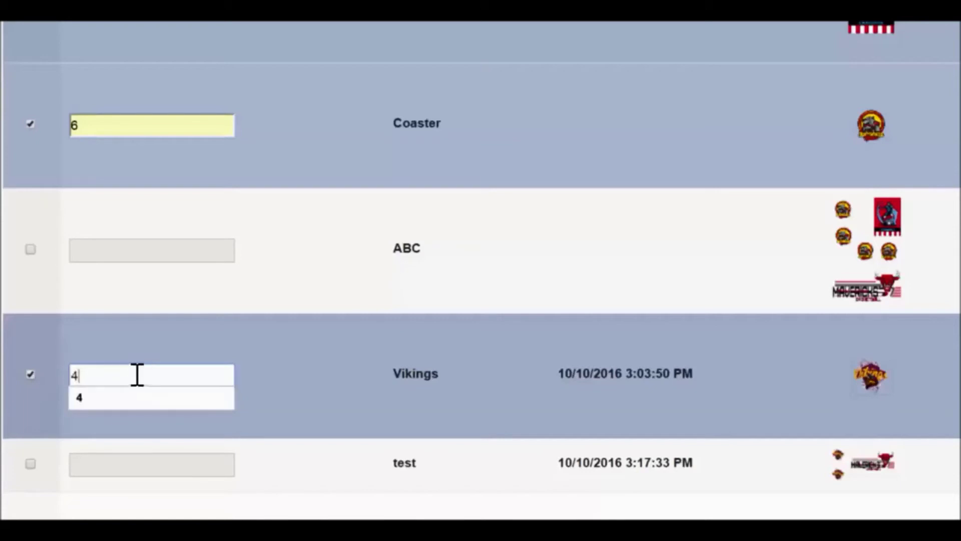
left_click(92, 396)
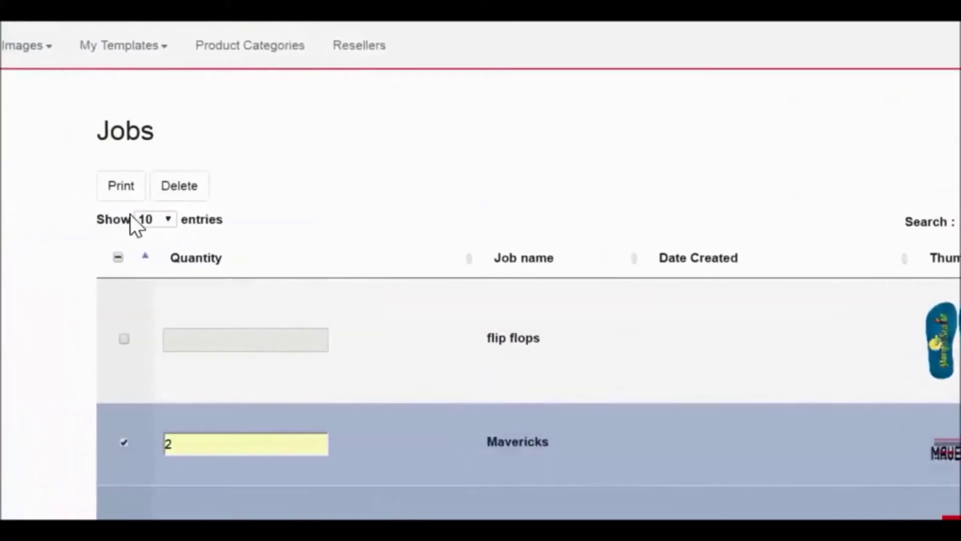
left_click(160, 189)
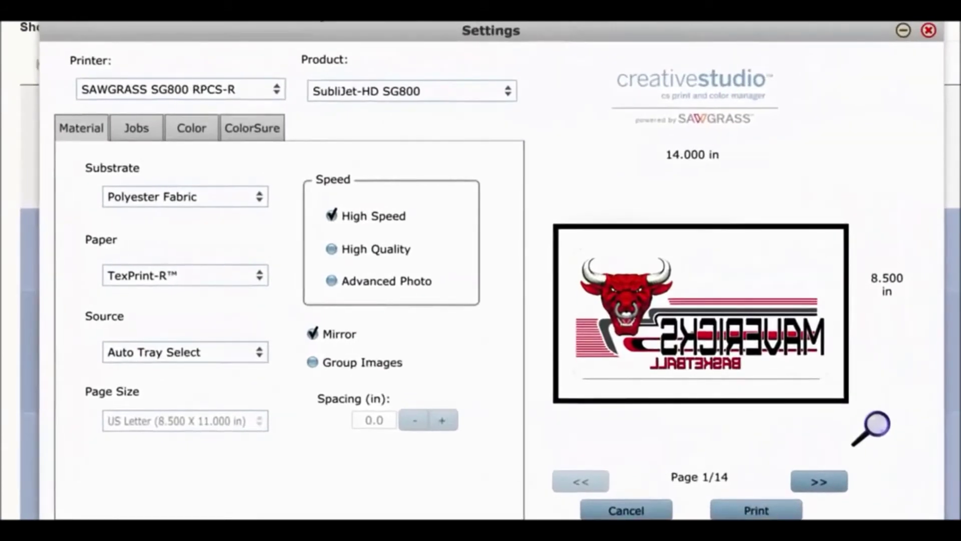
Try the MUTOH VJ-628 (2) printer with the SubliJet-HD VJ628 ProPhoto product.
left_click(276, 88)
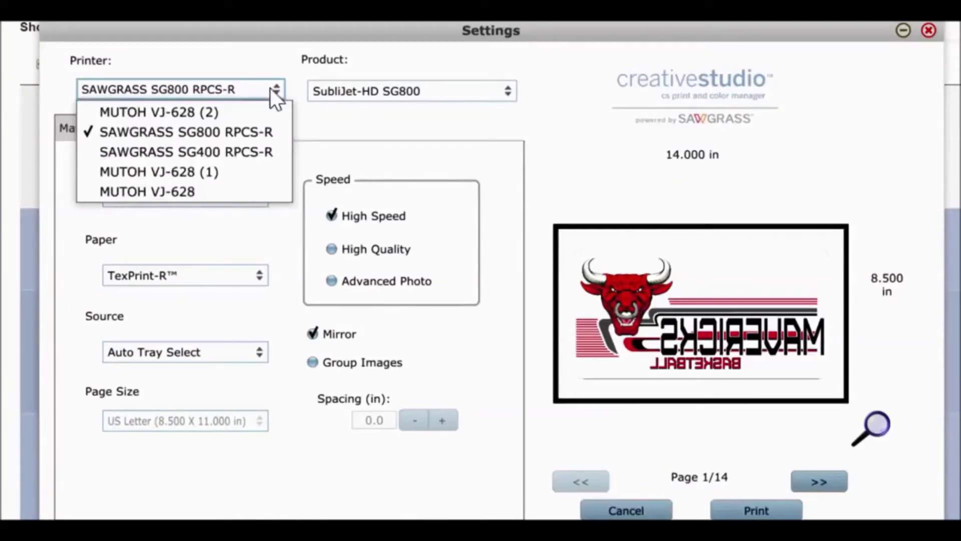
key("Escape")
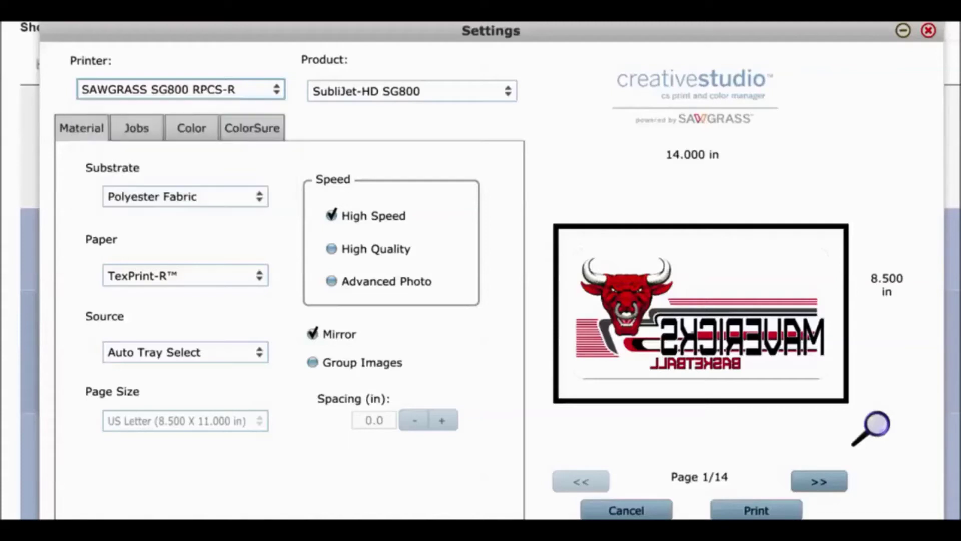
left_click(509, 91)
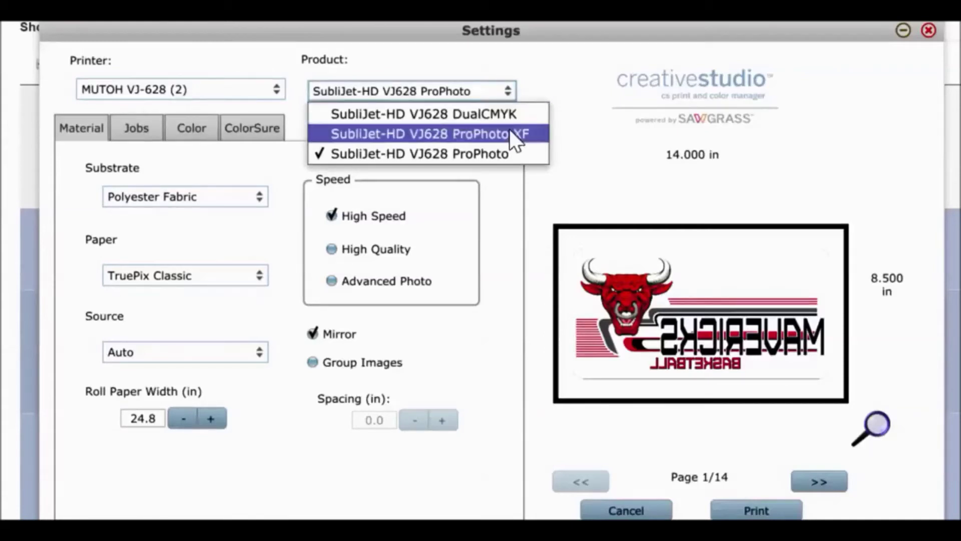
left_click(489, 152)
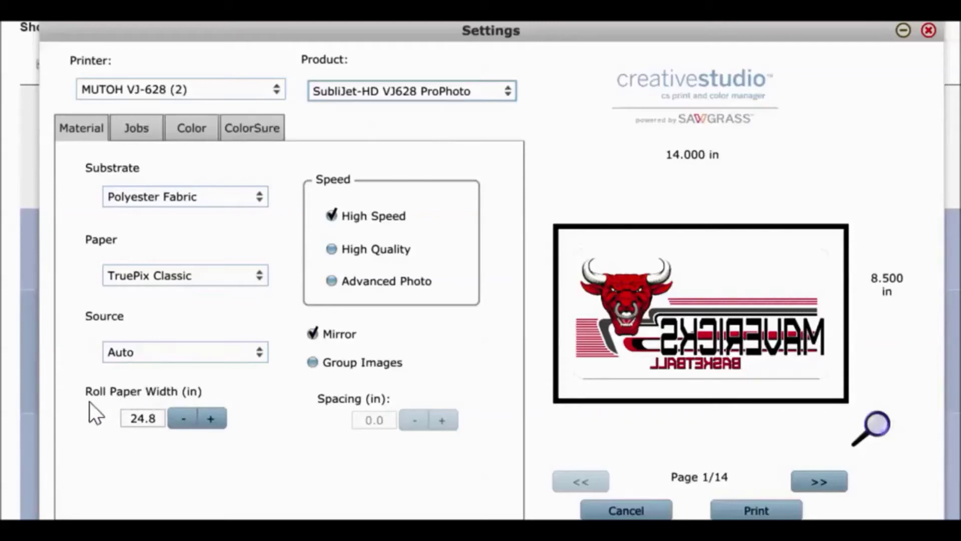
Set the printer to SAWGRASS SG800 RPCS-R, with Unisub Products as the substrate and TexPrint-R as the paper.
left_click(277, 89)
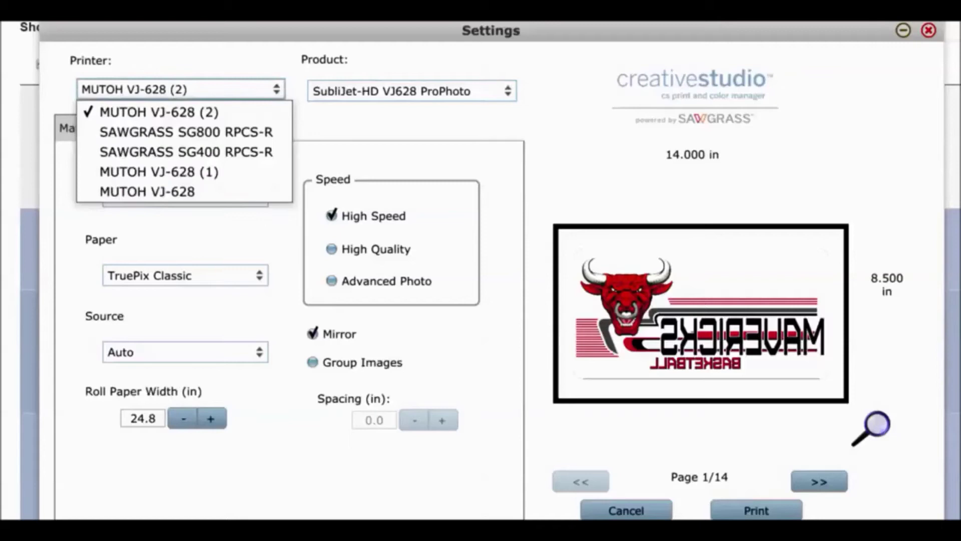
left_click(210, 131)
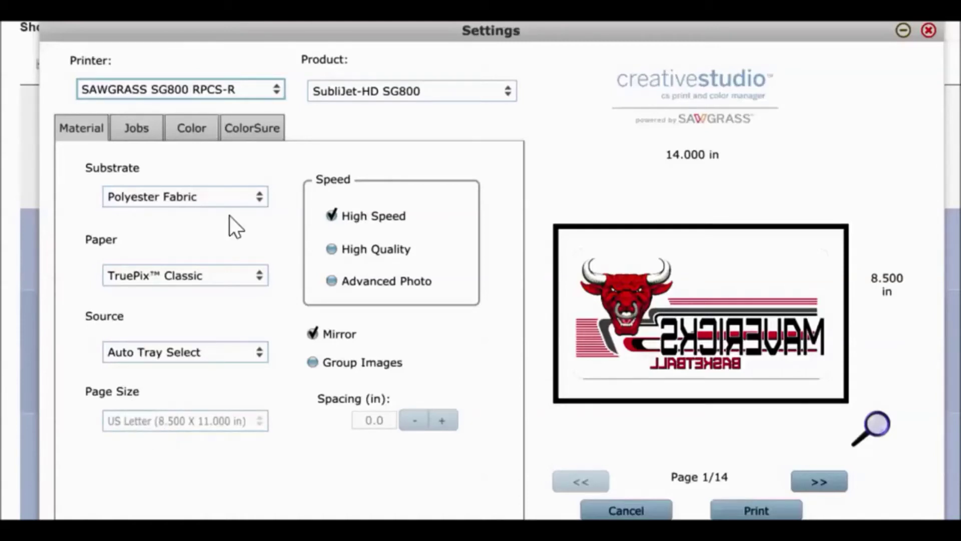
left_click(259, 197)
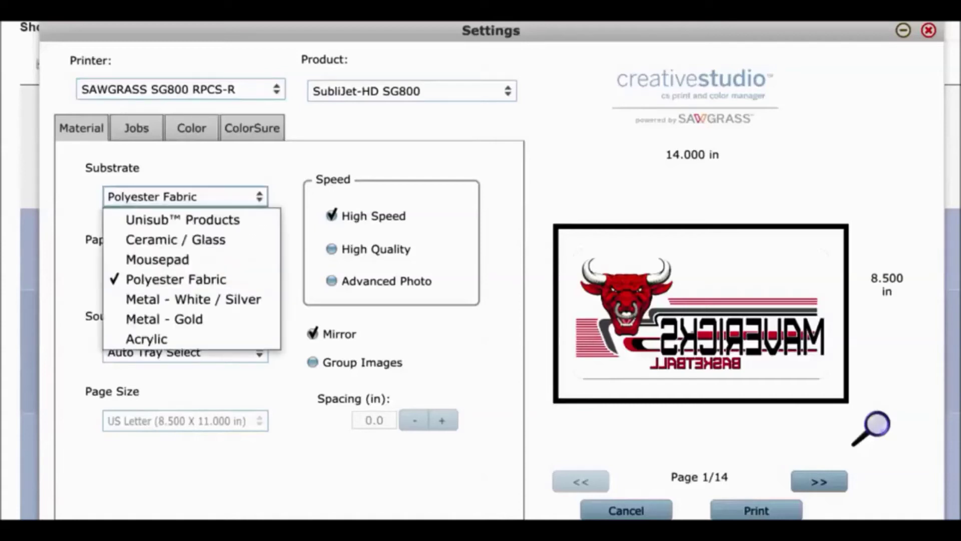
left_click(236, 220)
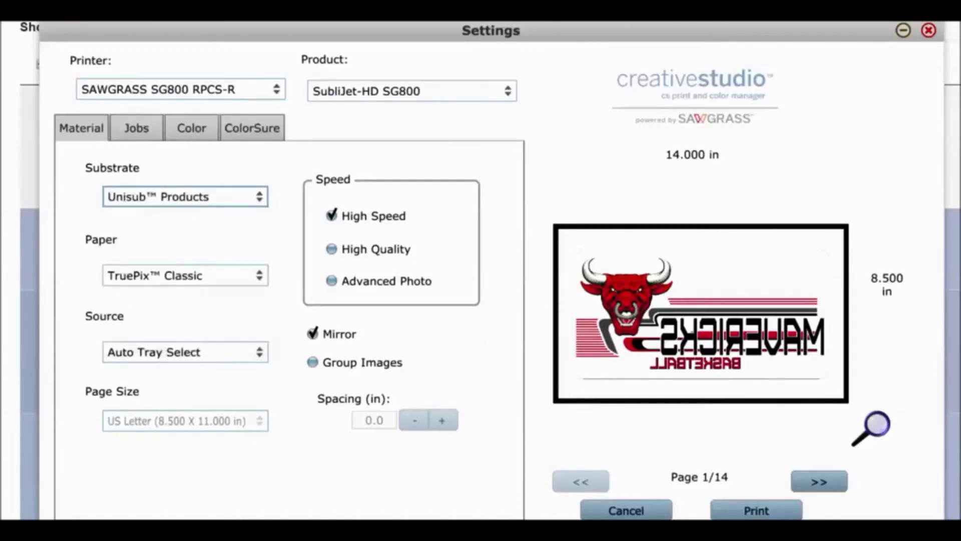
left_click(258, 276)
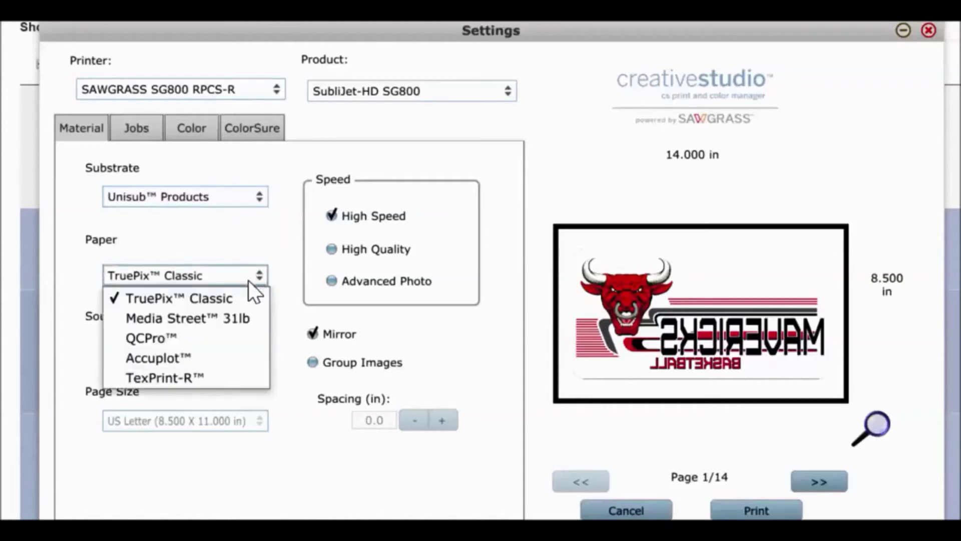
left_click(206, 375)
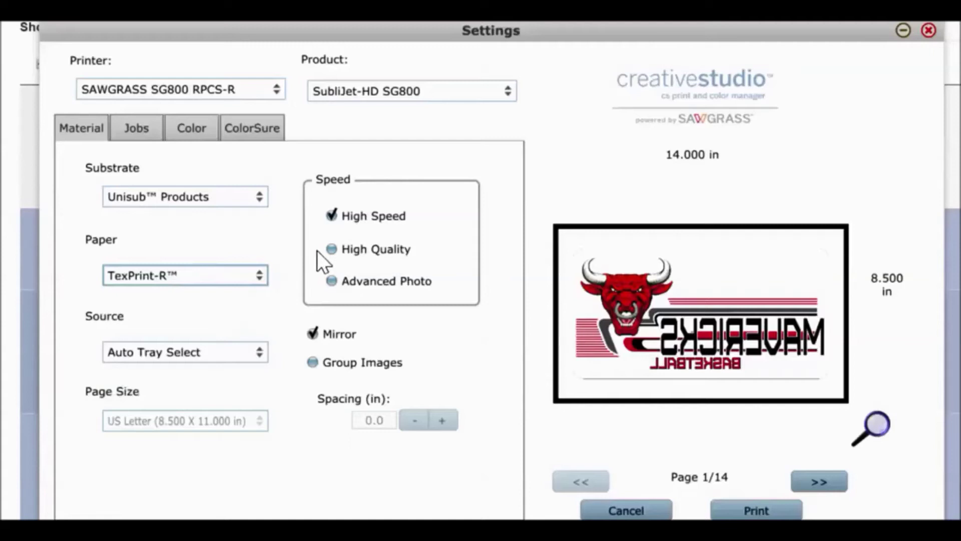
Try the High Quality and Advanced Photo print speeds, and return to High Speed.
left_click(332, 248)
left_click(335, 281)
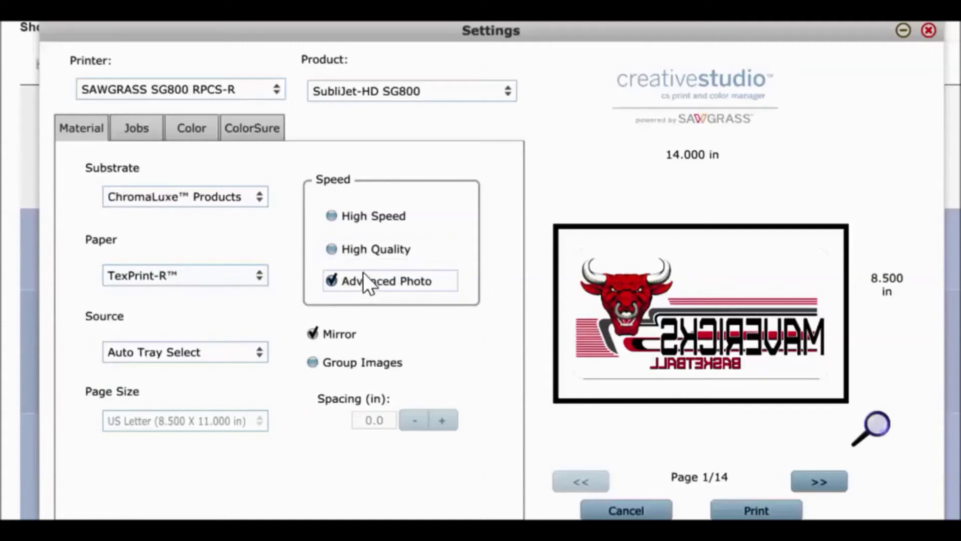
left_click(332, 249)
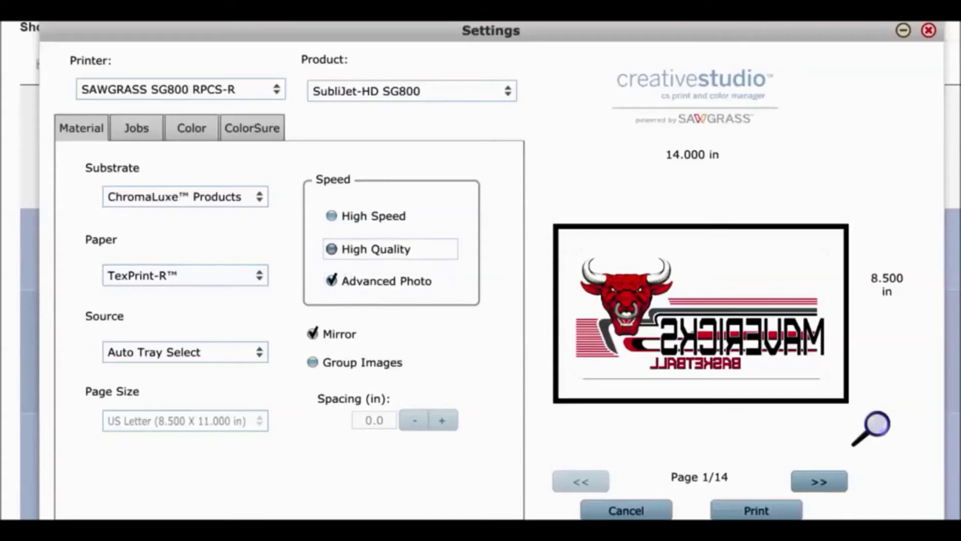
left_click(329, 215)
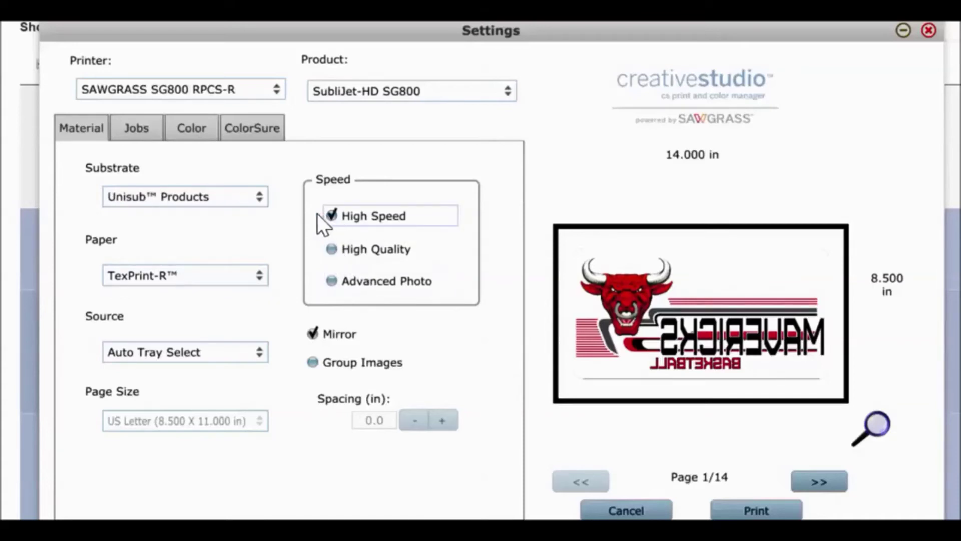
Compare the substrates offered at each print speed, and leave the speed at High Quality with Unisub Products.
left_click(258, 199)
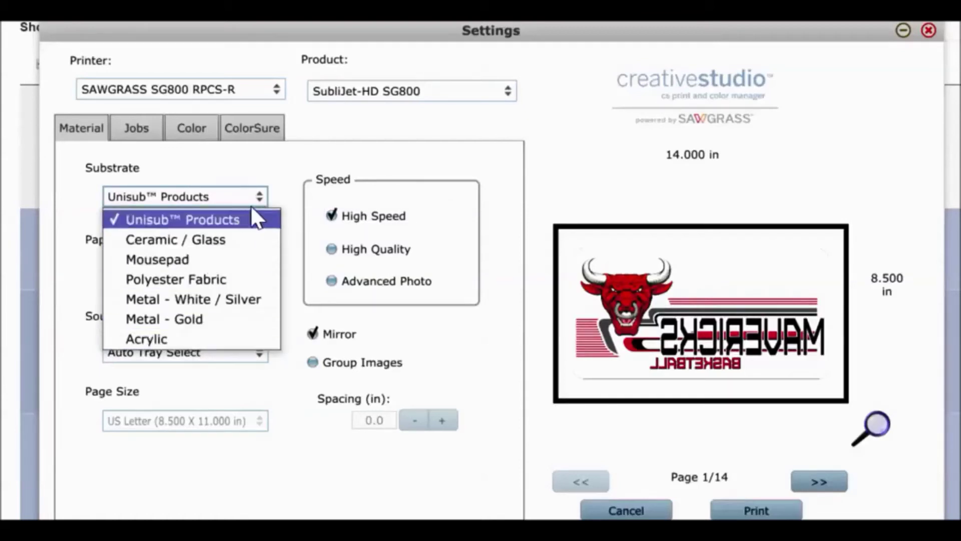
left_click(334, 257)
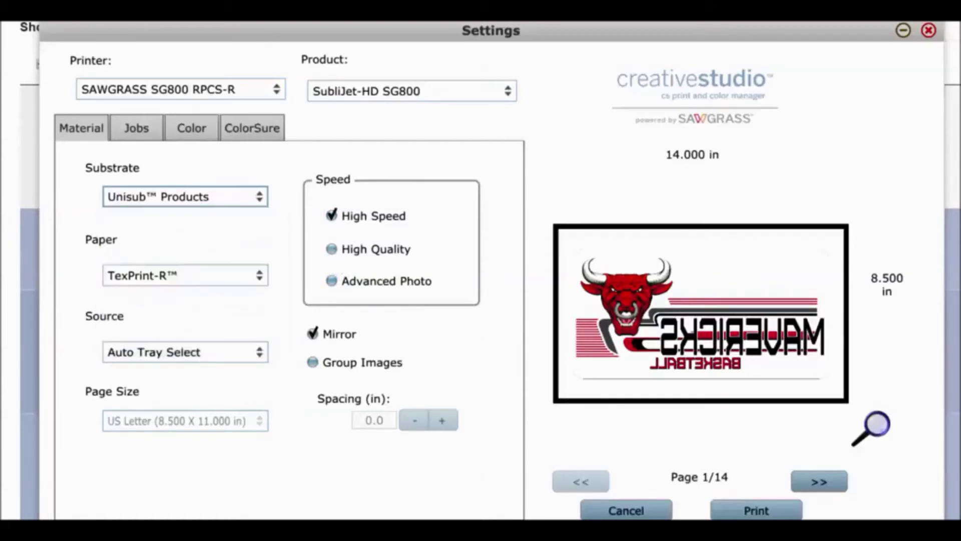
left_click(259, 197)
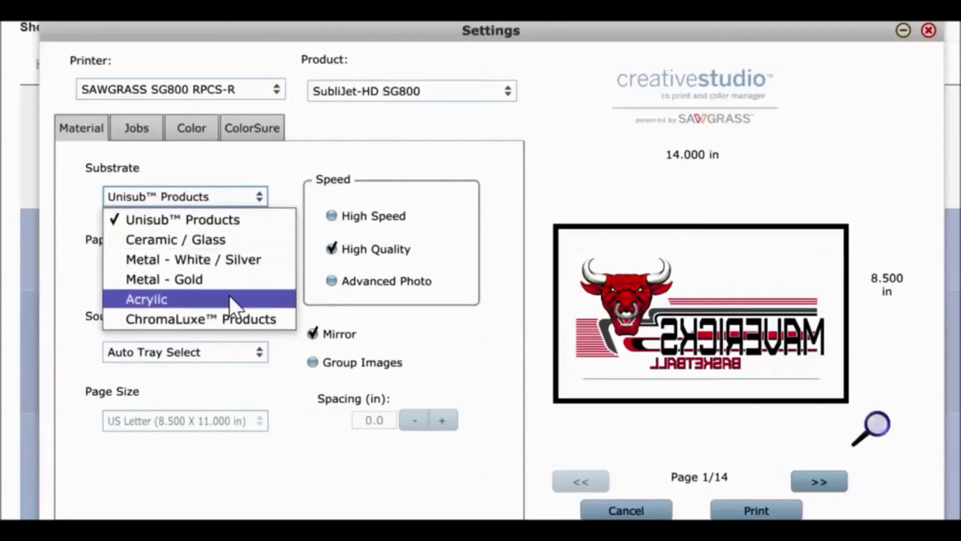
left_click(201, 318)
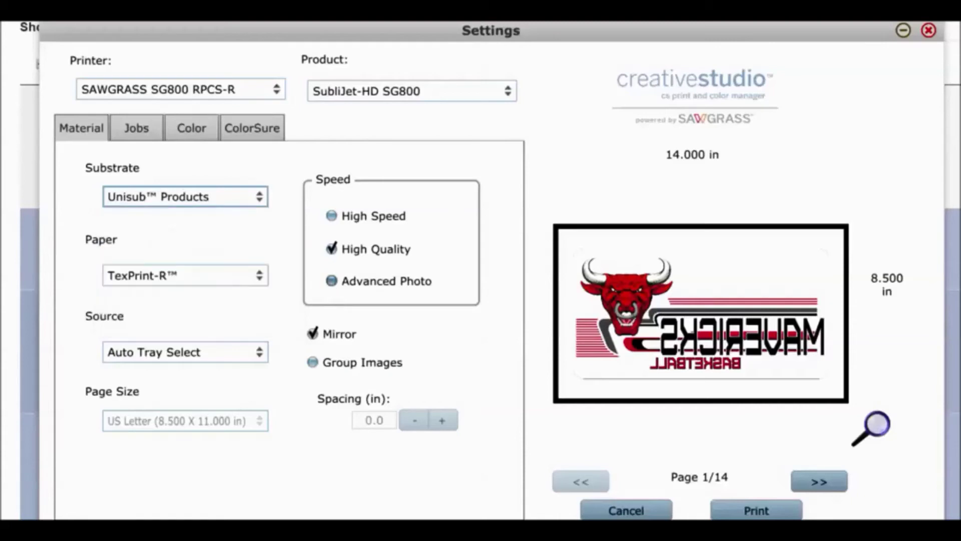
left_click(265, 203)
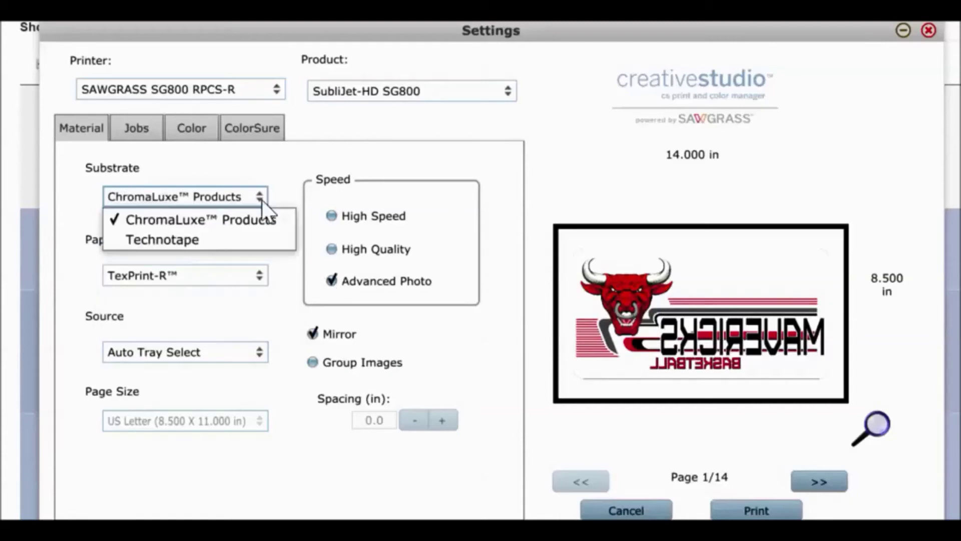
left_click(239, 233)
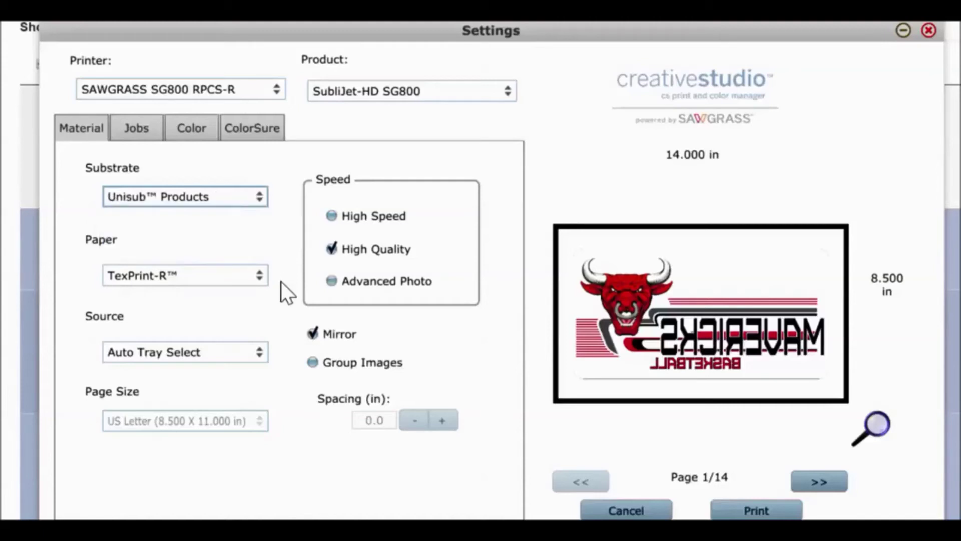
Turn off mirroring and go through the print preview page by page up to the last page.
left_click(311, 334)
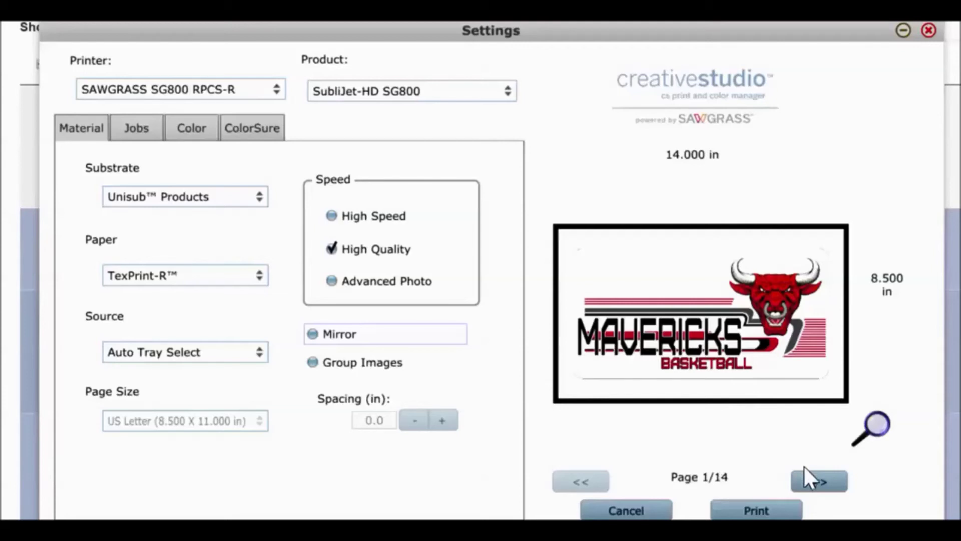
left_click(819, 481)
left_click(819, 481)
left_click(819, 481)
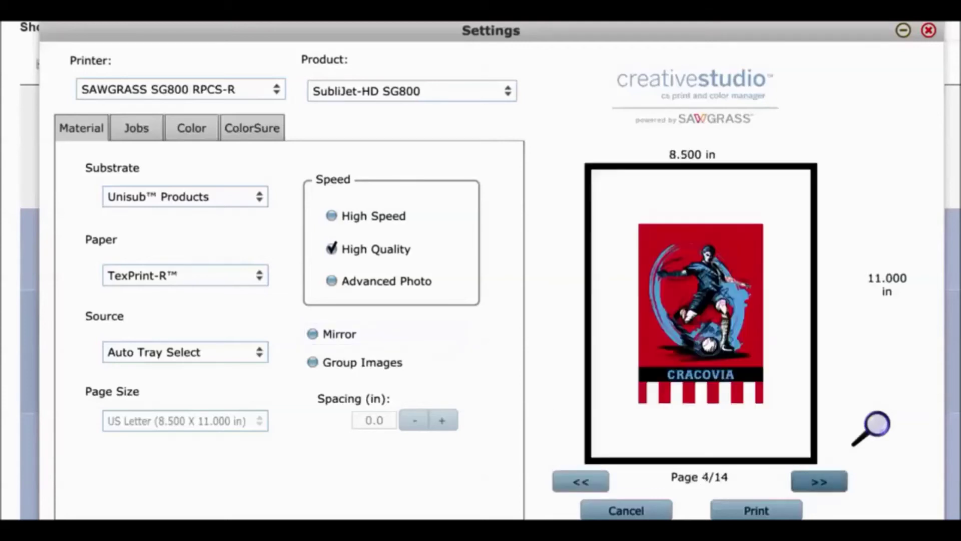
left_click(819, 482)
left_click(820, 481)
left_click(820, 481)
left_click(820, 481)
left_click(819, 482)
left_click(819, 482)
left_click(819, 482)
left_click(819, 482)
left_click(819, 481)
left_click(819, 481)
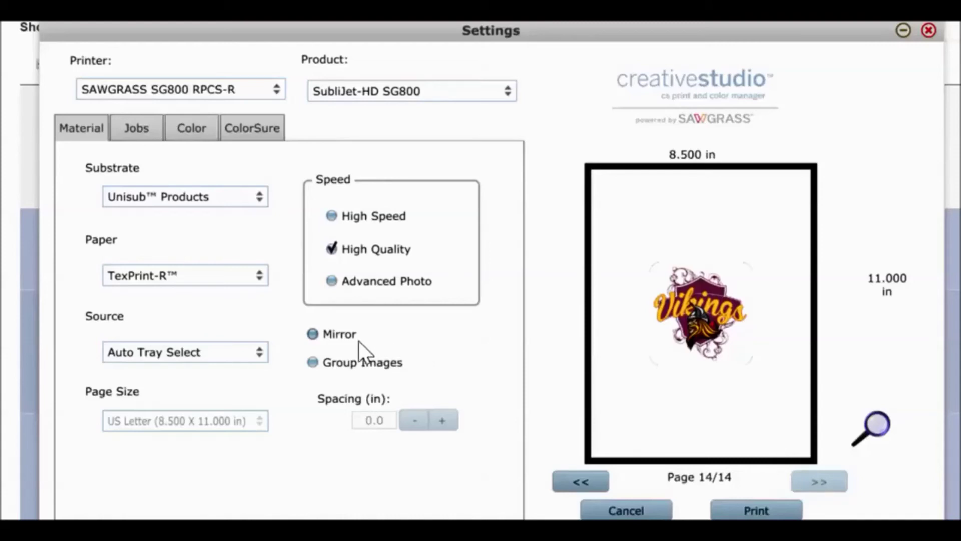
Group the images together on shared pages, and set the page size to US Legal (8.500 x 14.000 in).
left_click(313, 362)
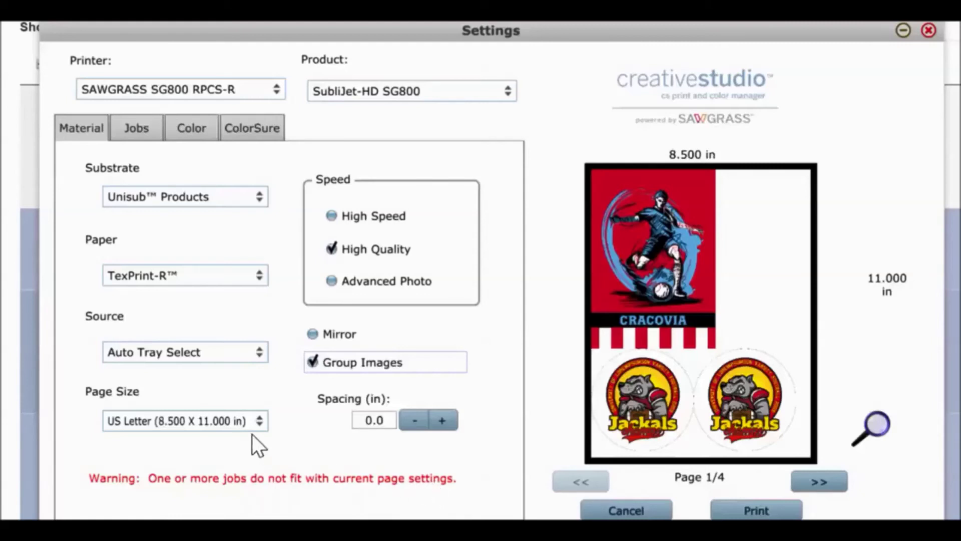
left_click(260, 421)
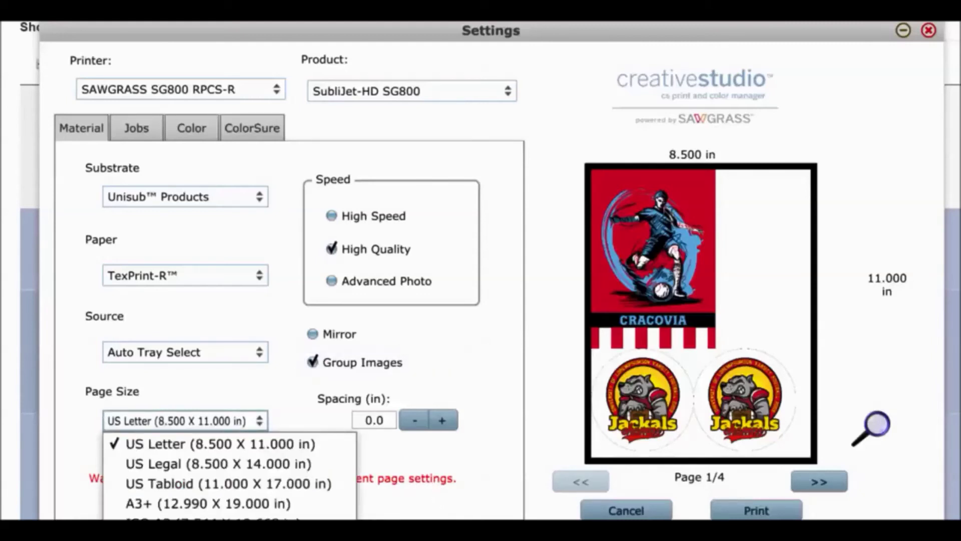
left_click(264, 464)
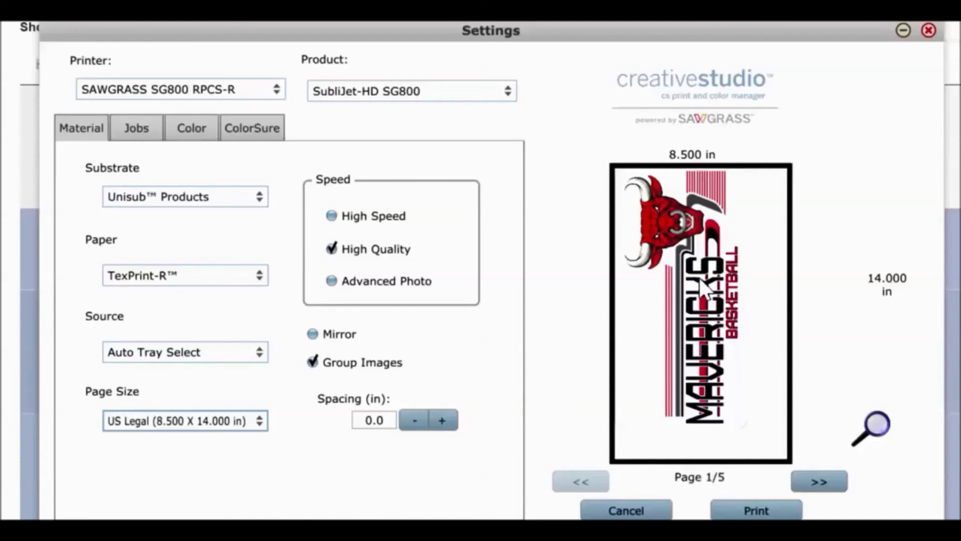
Go through the US Legal page previews up to the last page, and return to the Cracovia page.
left_click(811, 482)
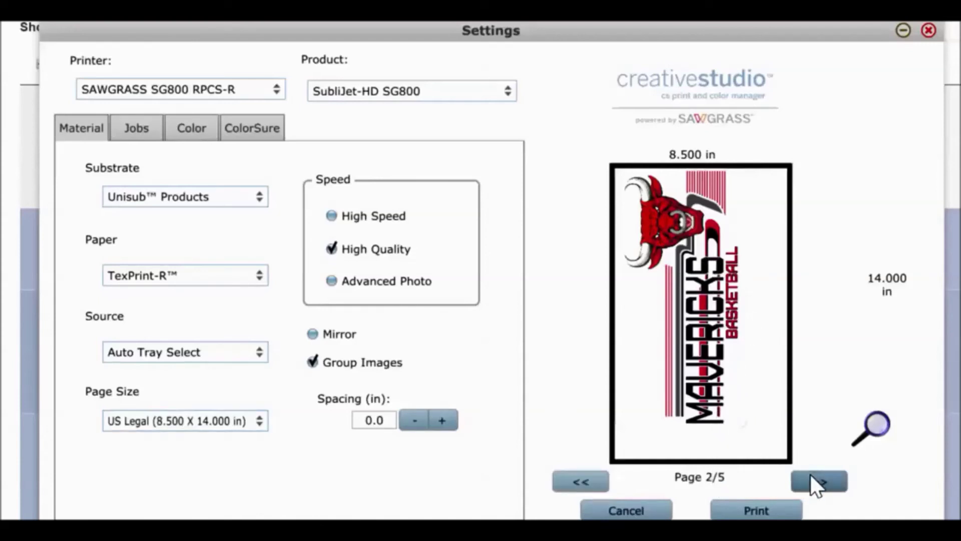
left_click(811, 482)
left_click(811, 483)
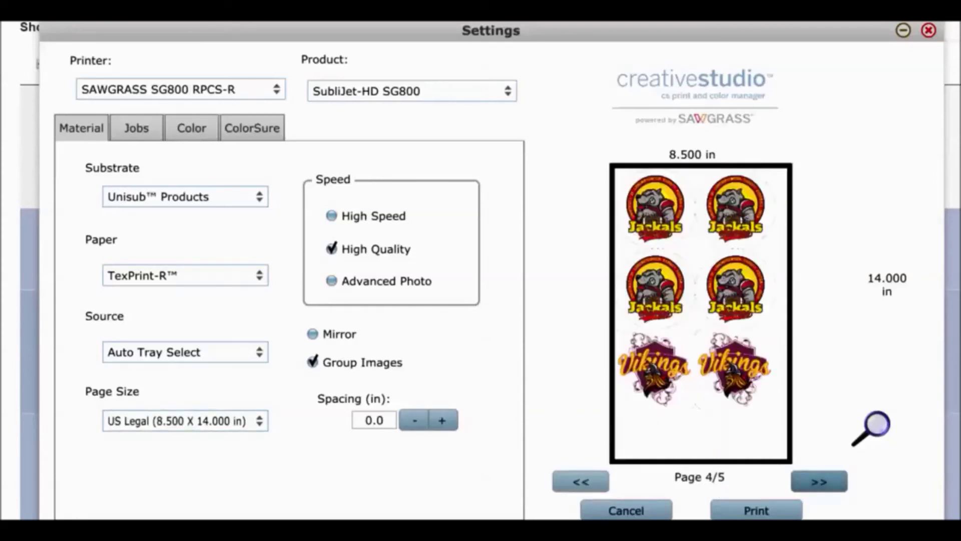
left_click(811, 482)
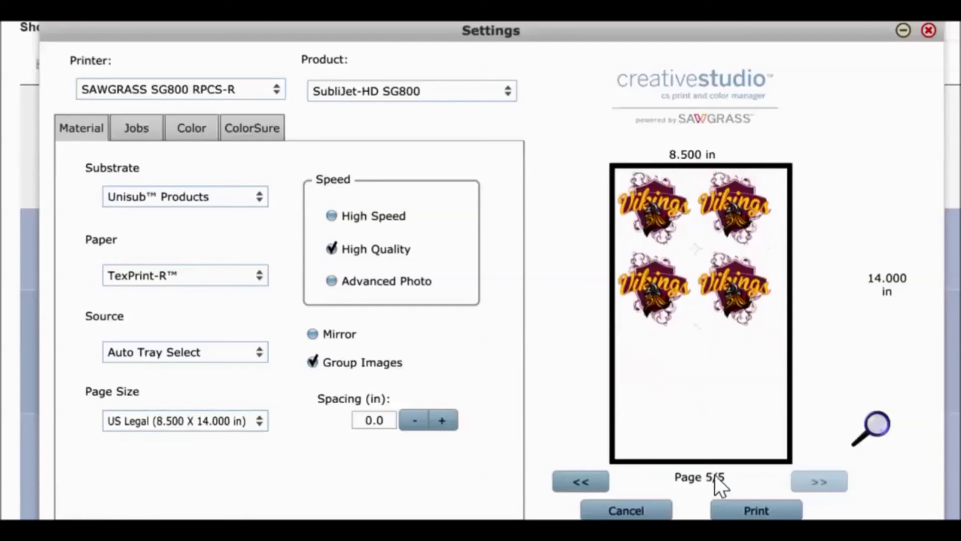
left_click(581, 482)
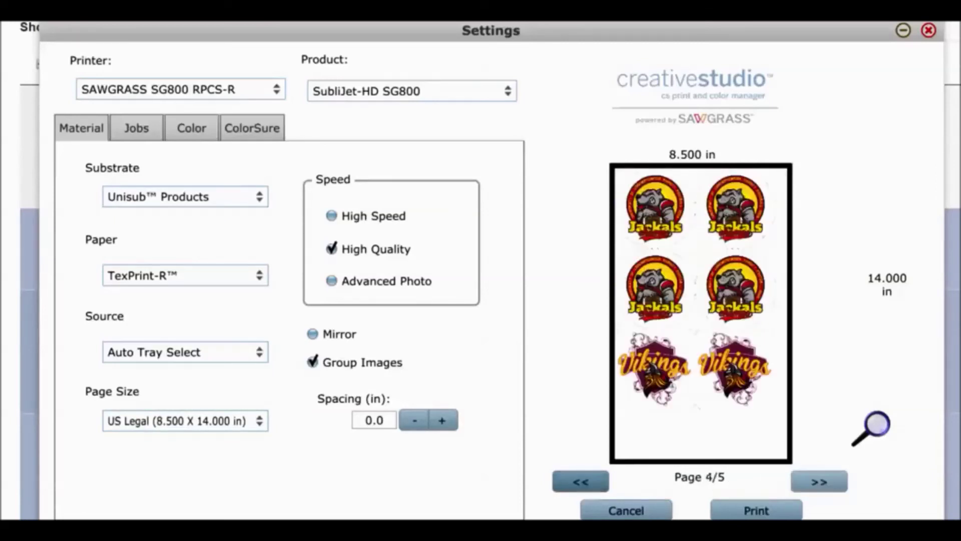
left_click(580, 482)
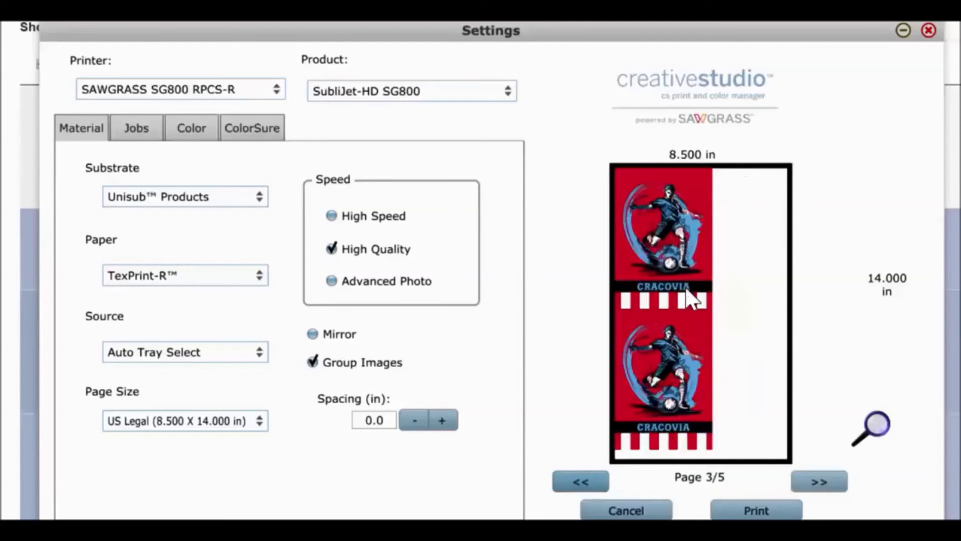
Space the grouped images 0.2 in apart on US Tabloid (11.000 x 17.000 in) pages, and check the enlarged page preview.
left_click(442, 421)
left_click(443, 420)
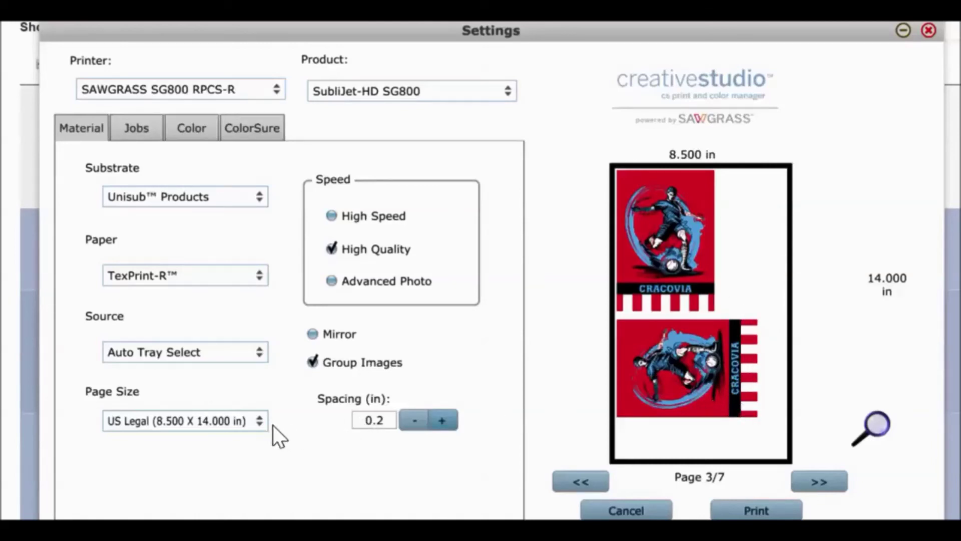
left_click(185, 421)
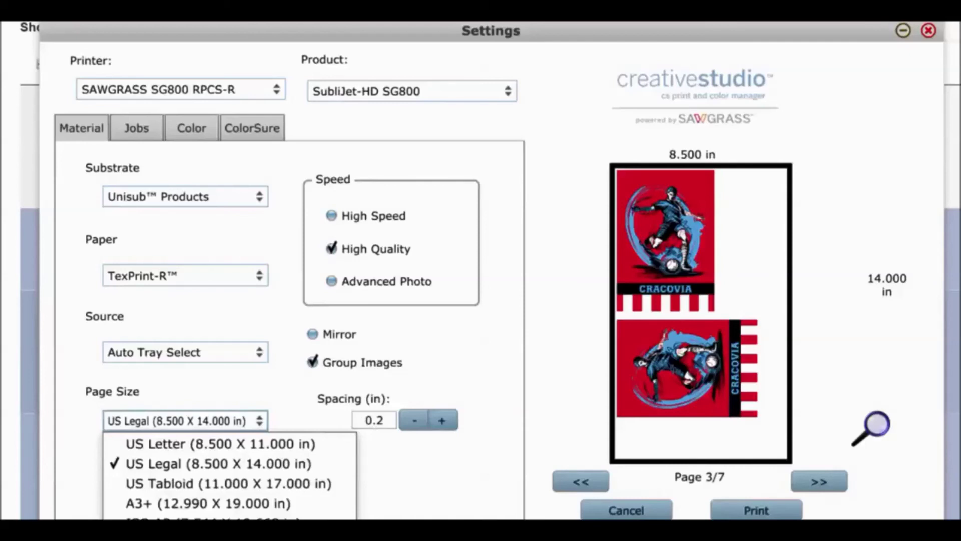
left_click(276, 483)
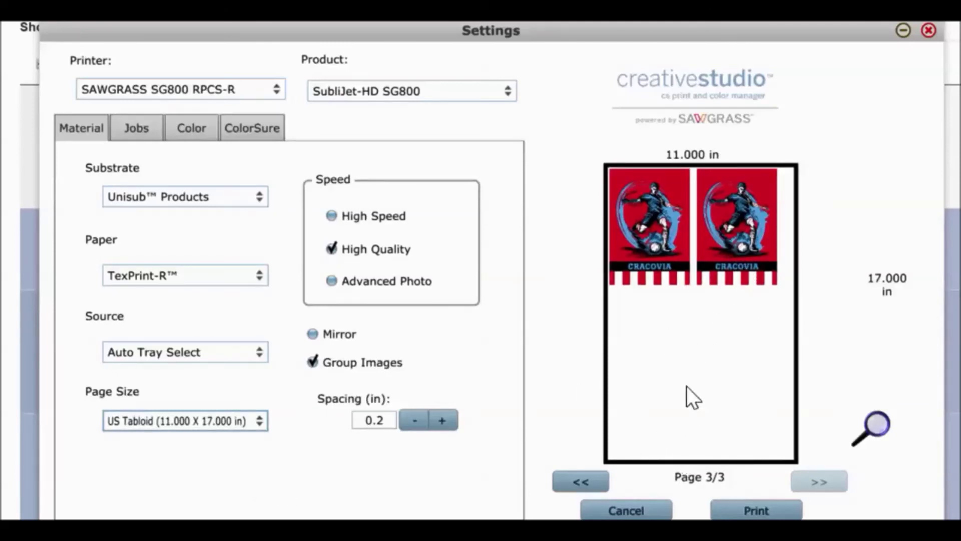
left_click(873, 419)
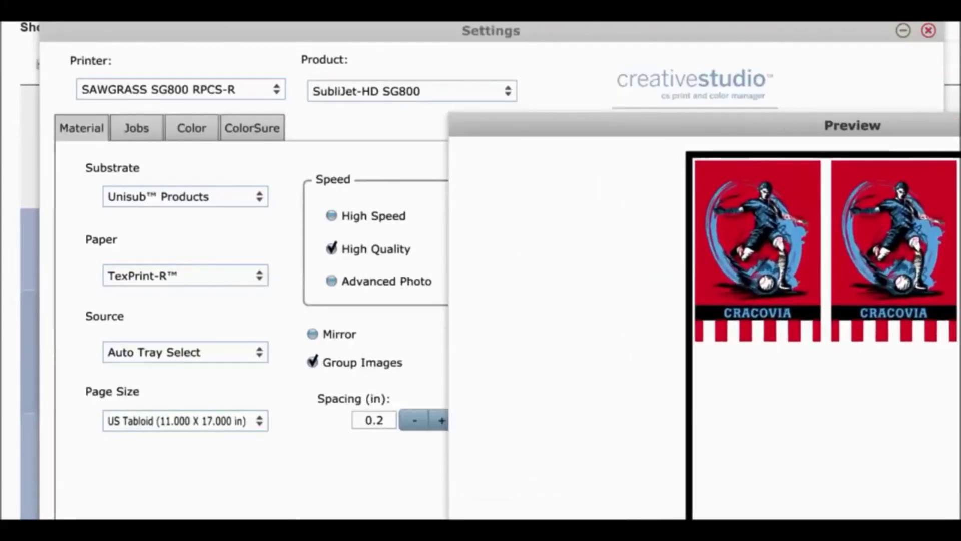
key("Escape")
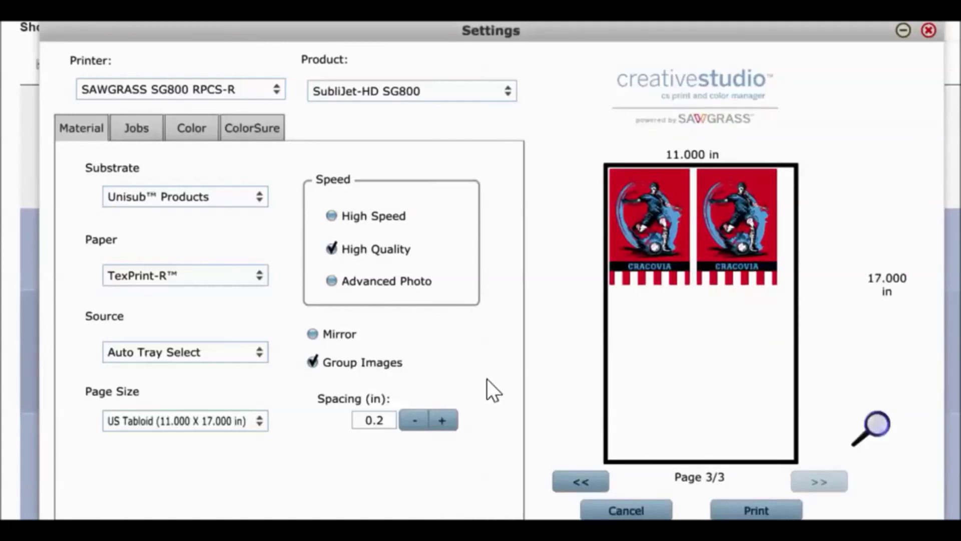
Increase the number of copies of the Coaster job by two.
left_click(130, 126)
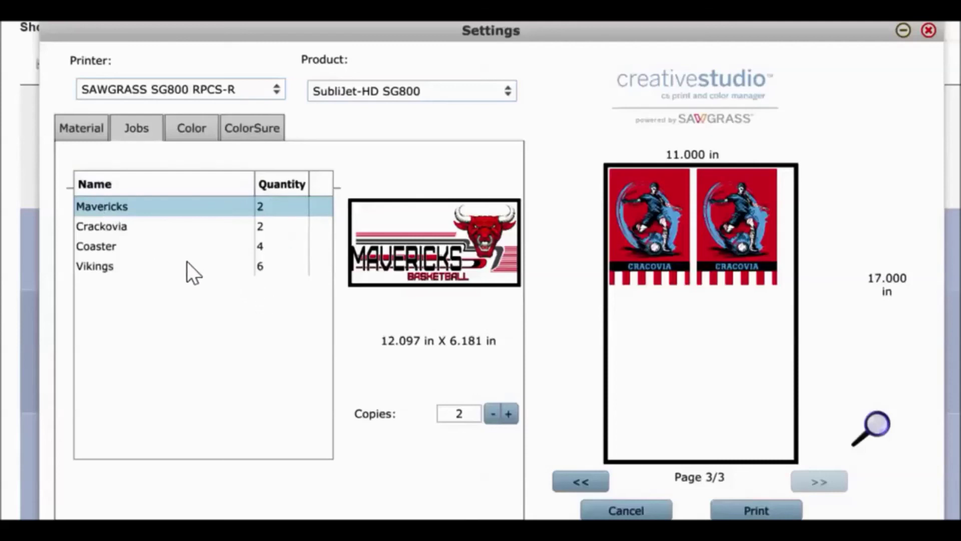
left_click(109, 246)
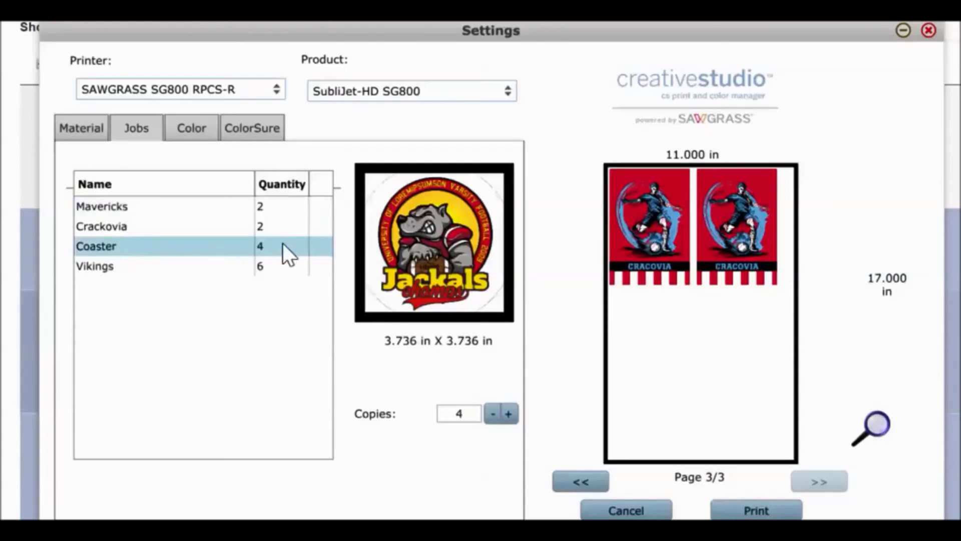
left_click(508, 414)
left_click(508, 414)
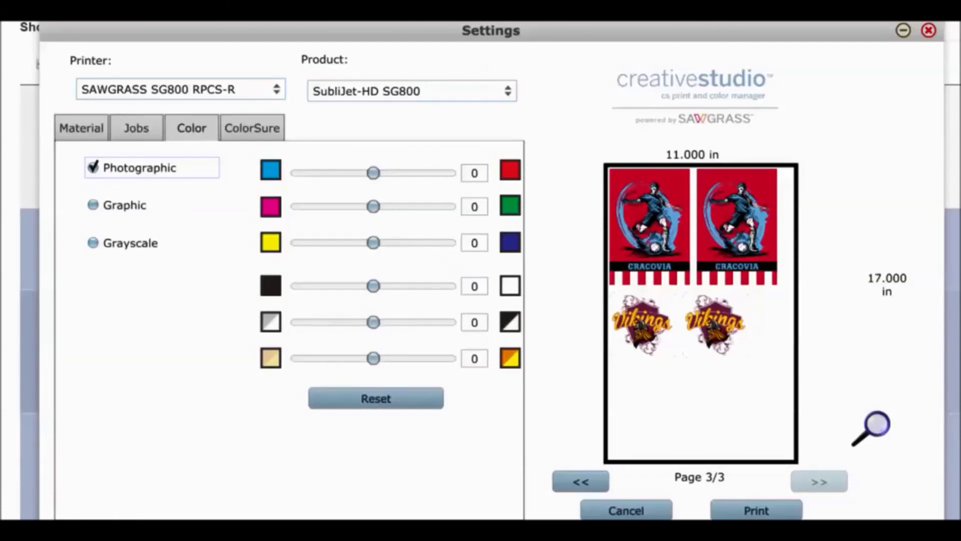
Try the Grayscale color mode, settle on Graphic, and return to the material settings.
left_click(97, 209)
left_click(102, 242)
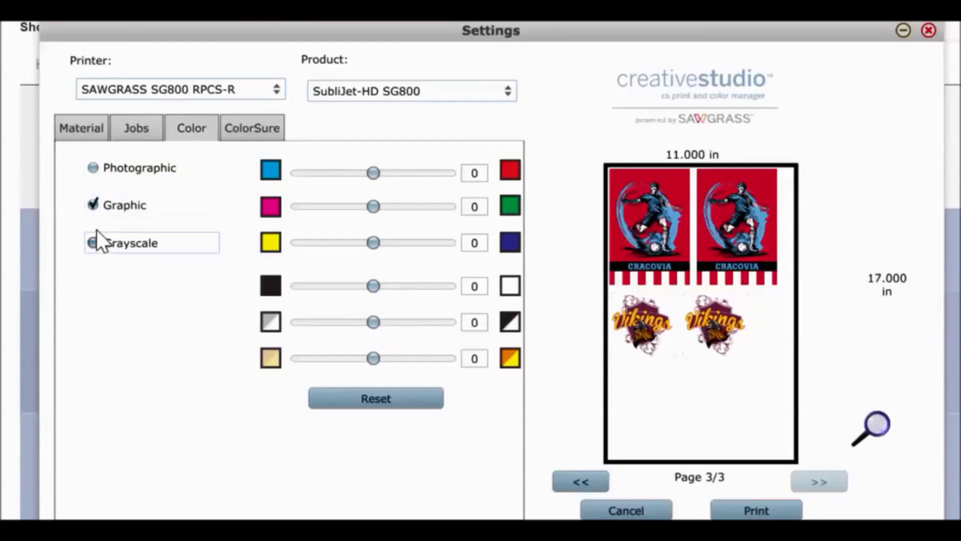
left_click(99, 206)
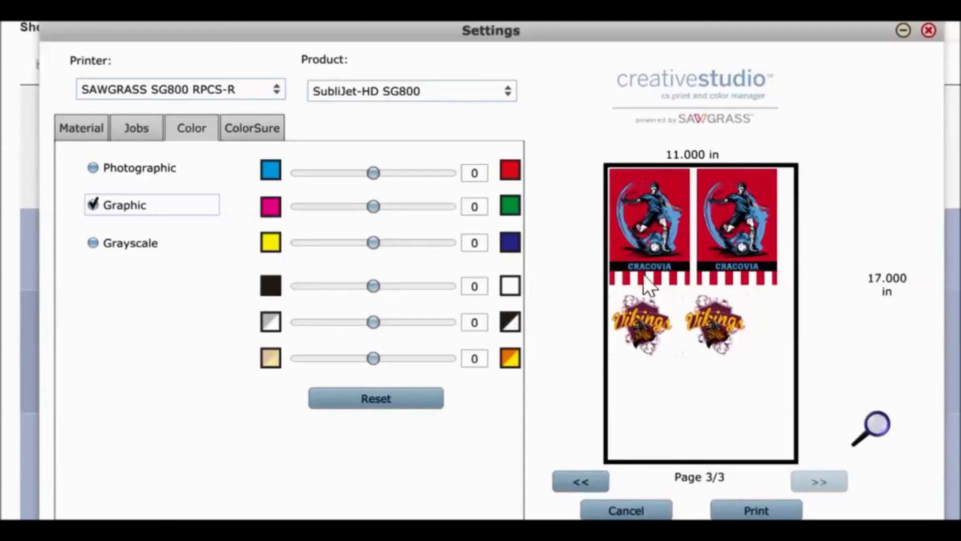
left_click(81, 127)
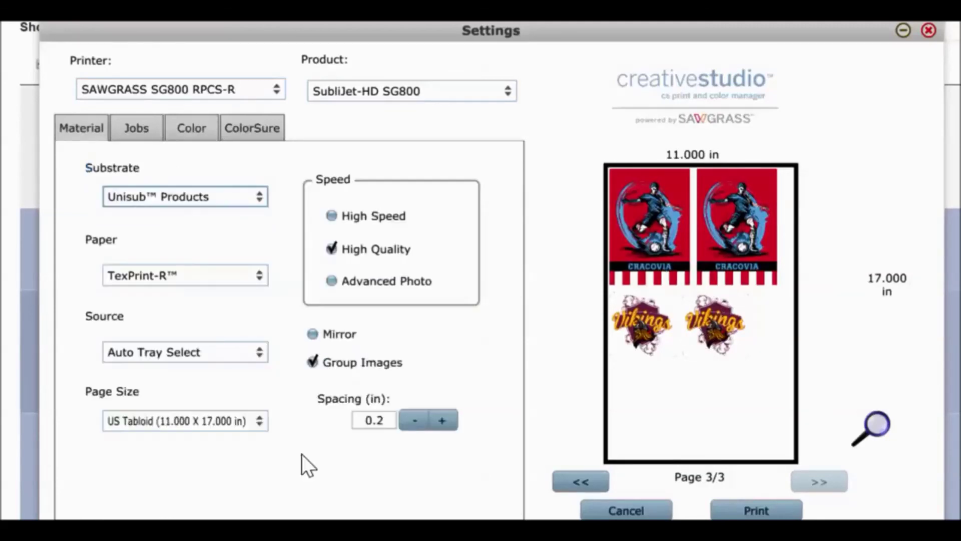